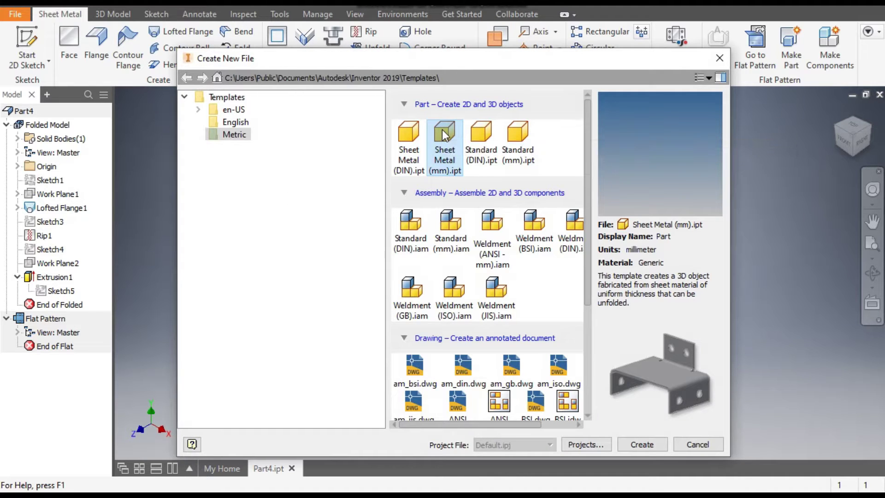
# - Create the new part Part6 from the Metric Sheet Metal (mm).ipt template
pyautogui.click(651, 445)
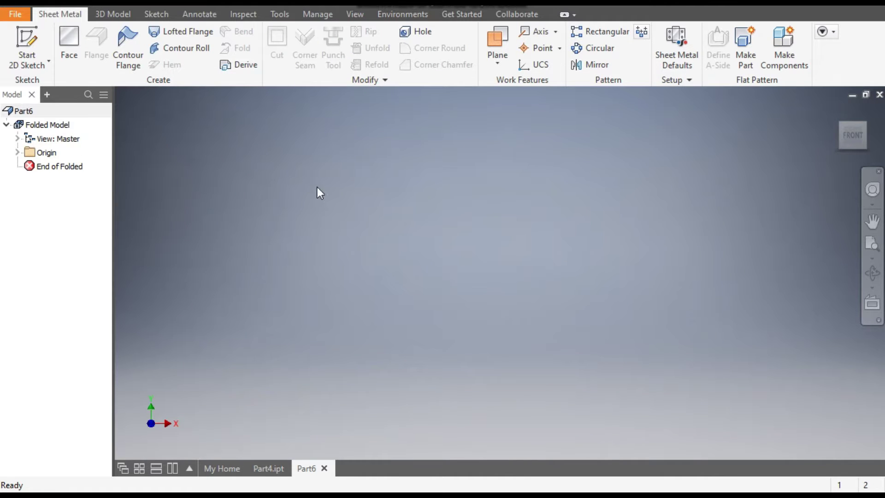
pyautogui.click(34, 44)
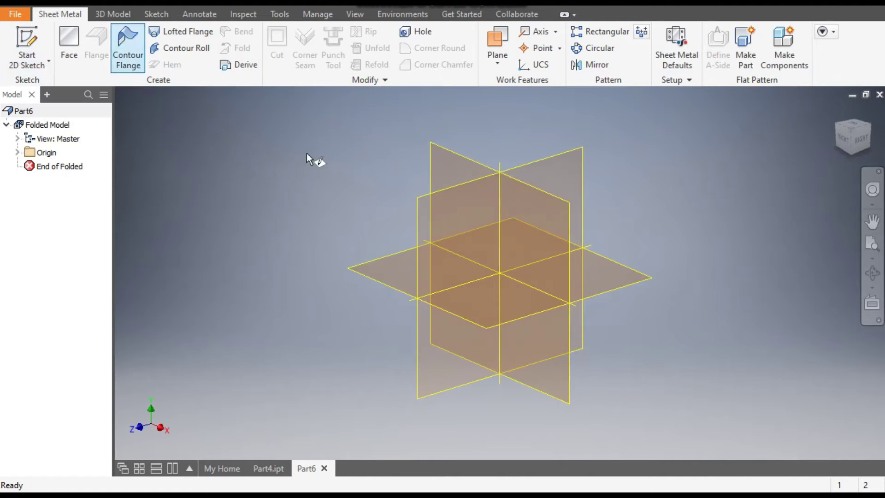
# - On the XZ plane, draw a 120 × 120 mm center-point rectangle at the origin
pyautogui.click(382, 266)
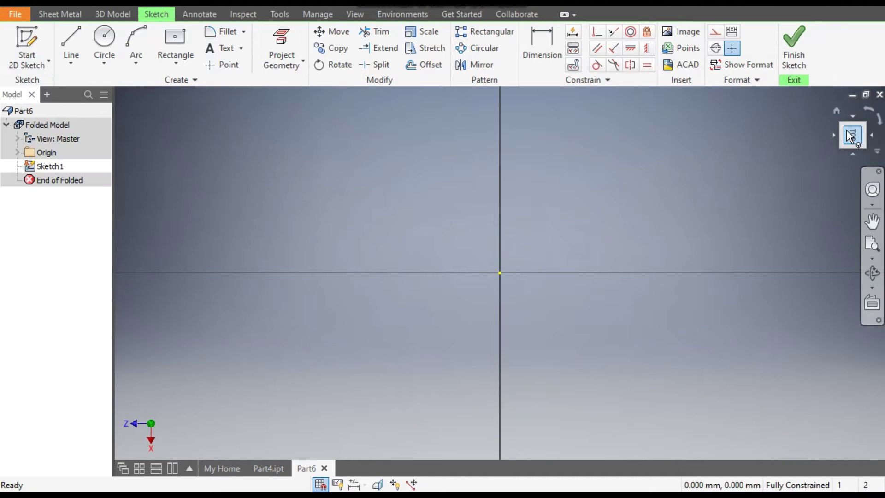
pyautogui.click(866, 109)
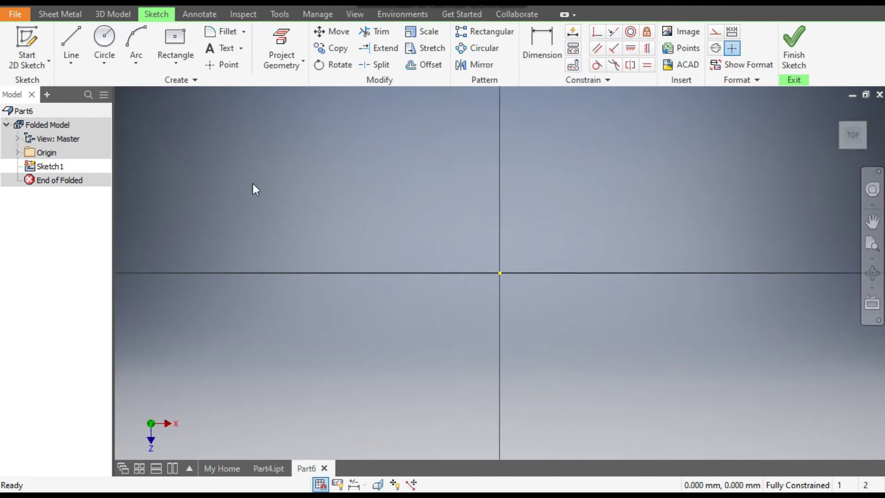
pyautogui.click(176, 63)
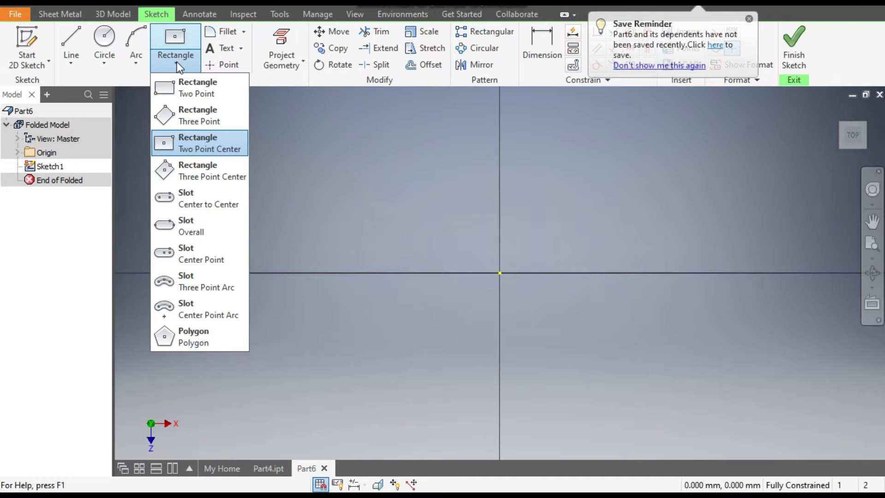
pyautogui.click(219, 150)
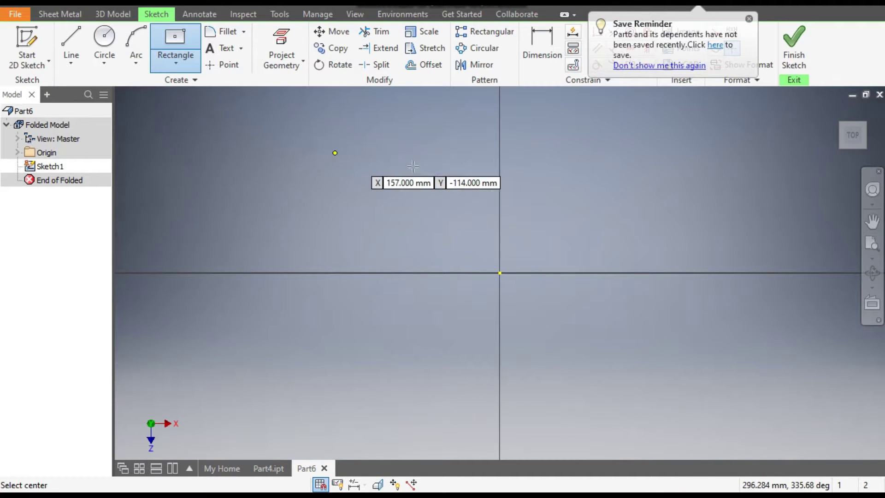
pyautogui.click(499, 273)
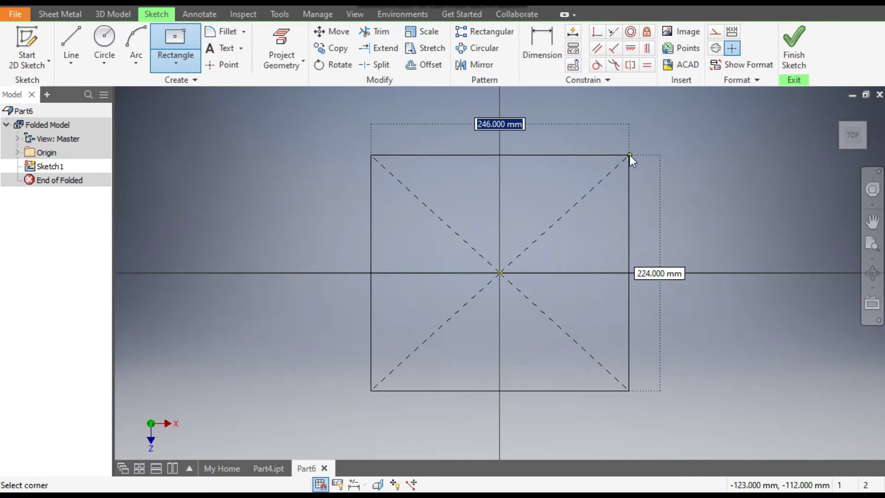
pyautogui.write('120')
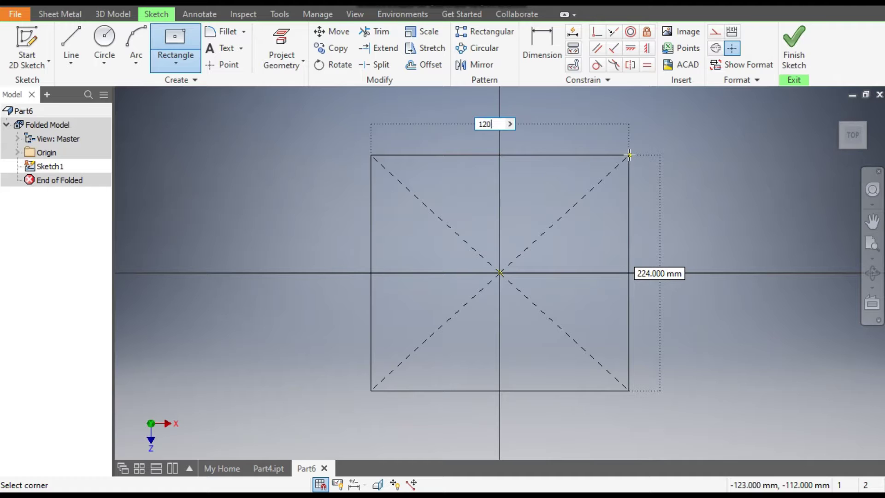
pyautogui.press('Tab')
pyautogui.write('12')
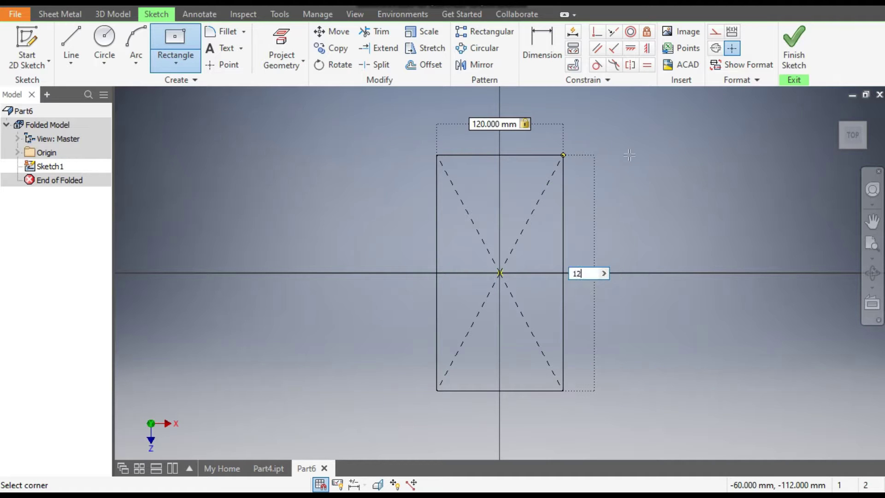
pyautogui.write('0')
pyautogui.press('Tab')
pyautogui.press('Return')
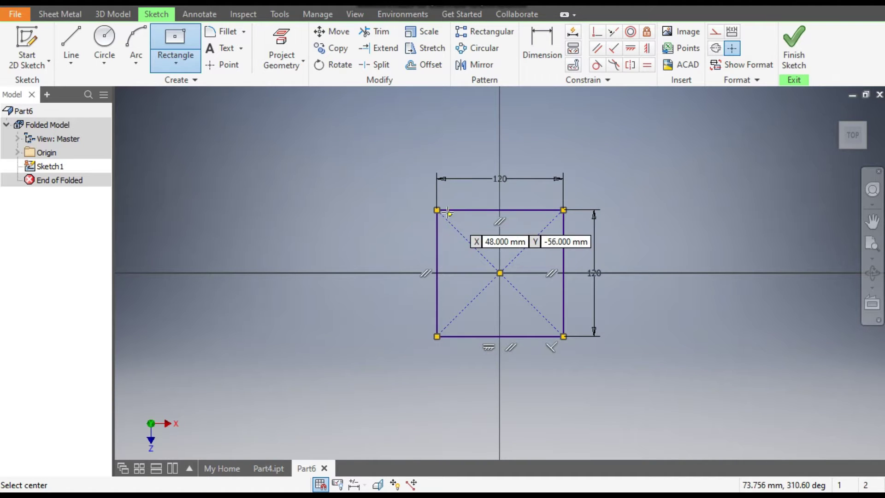
# - Fillet all four corners of the 120 mm square at 12 mm radius and finish Sketch1
pyautogui.click(224, 38)
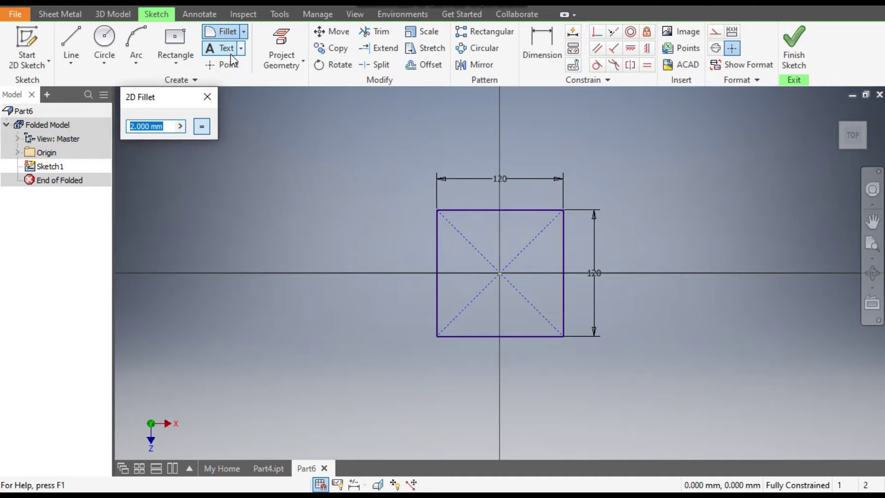
pyautogui.write('12')
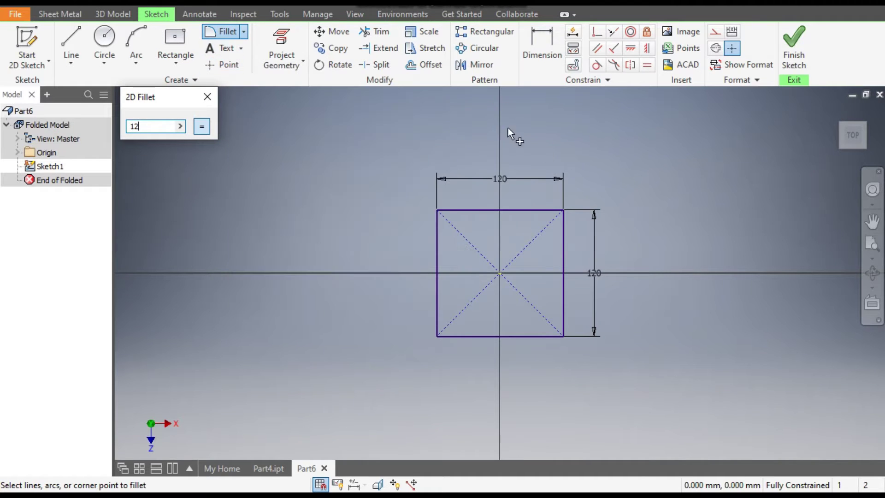
pyautogui.click(546, 209)
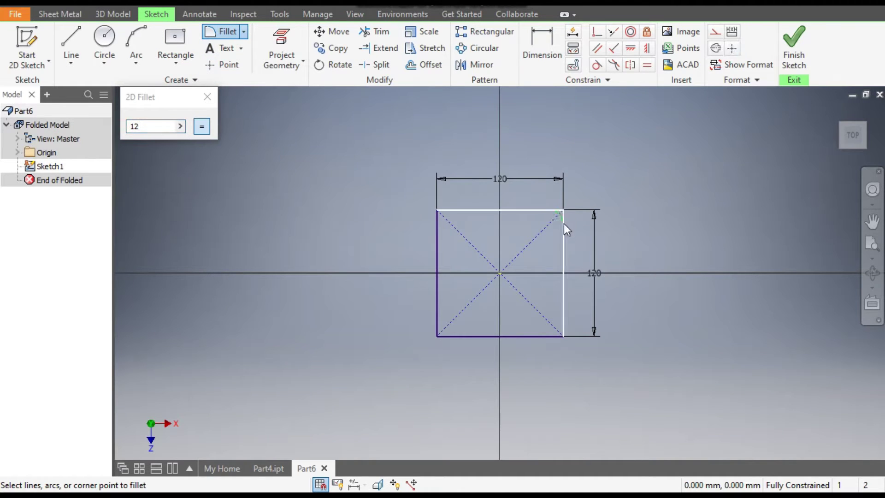
pyautogui.click(564, 231)
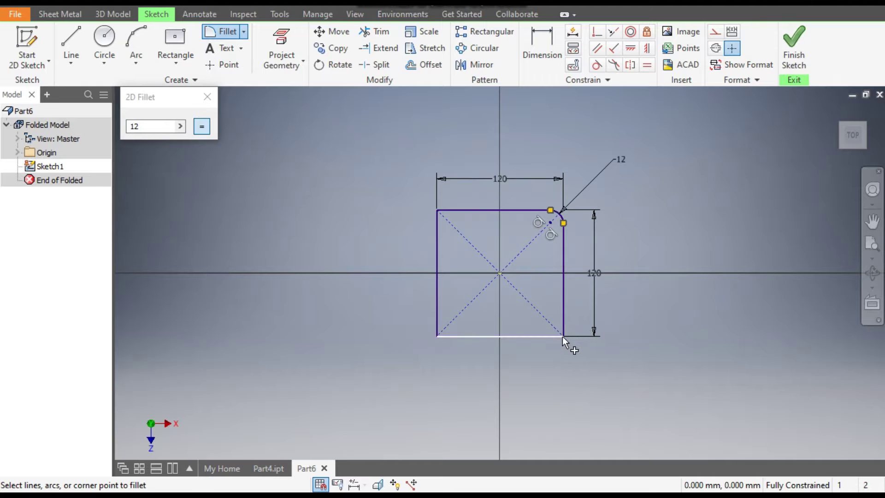
pyautogui.click(567, 322)
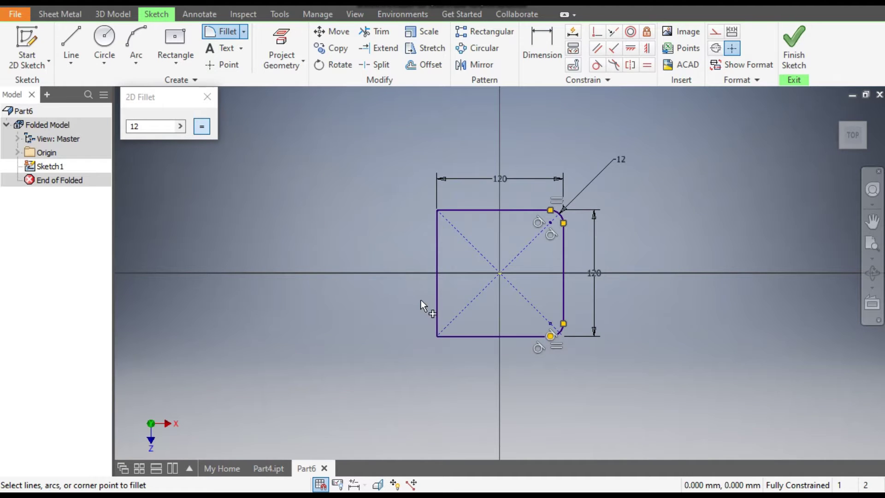
pyautogui.click(469, 336)
pyautogui.click(469, 210)
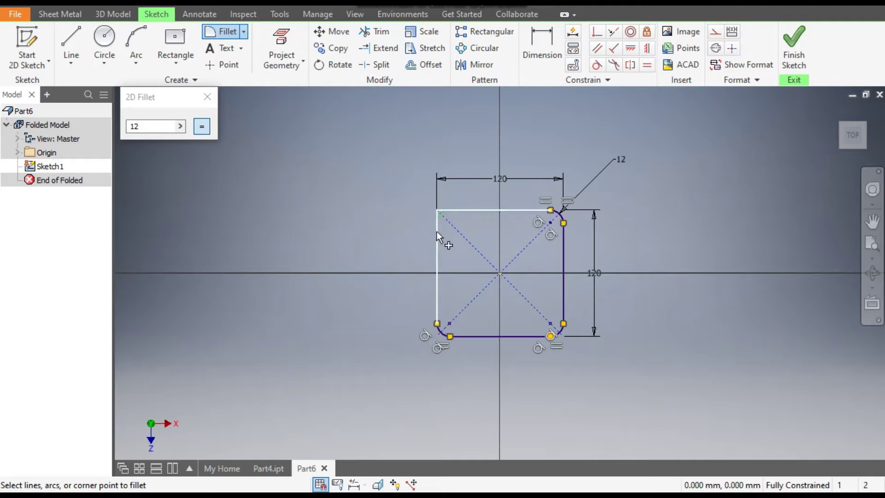
pyautogui.click(436, 231)
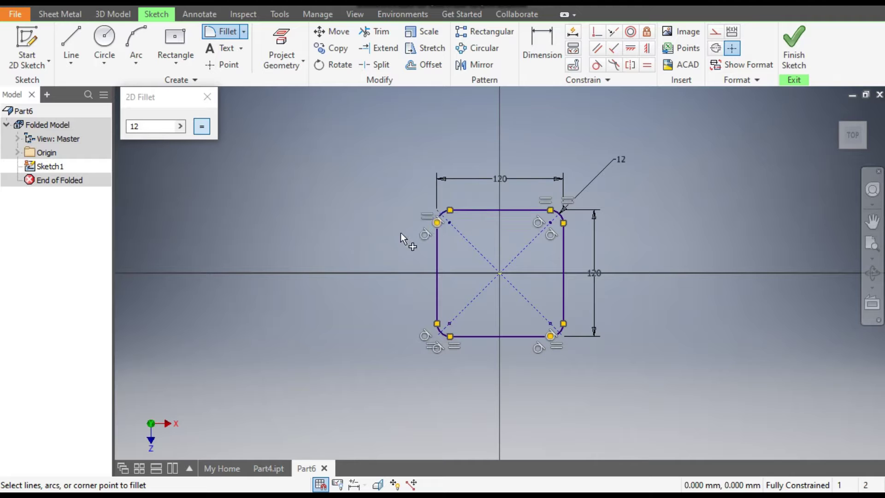
pyautogui.click(207, 98)
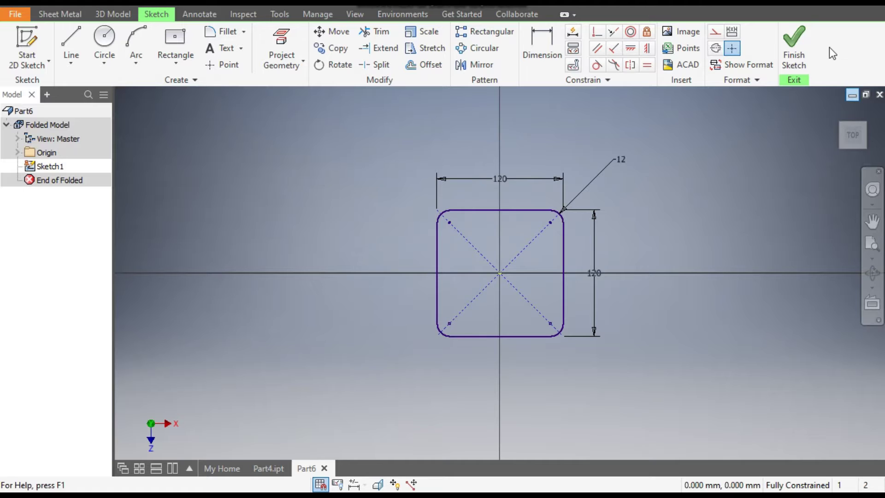
pyautogui.click(794, 46)
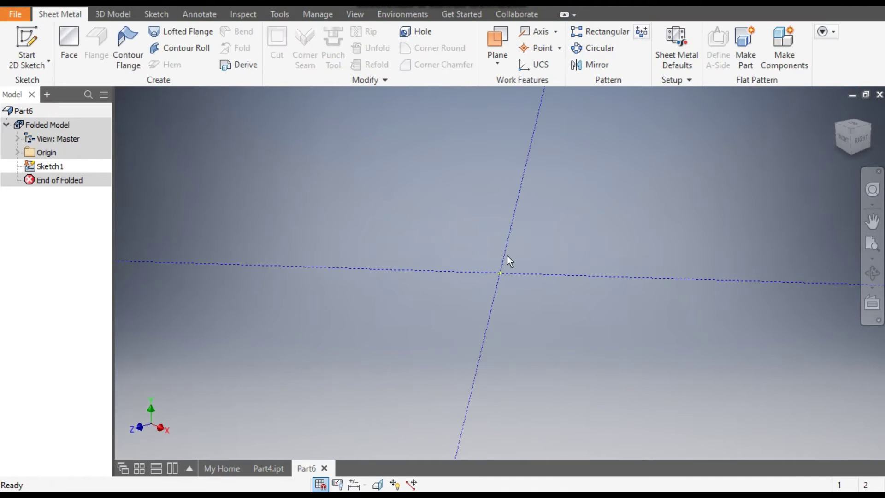
# - Recenter the view and expand the Origin folder to locate the XZ Plane
pyautogui.moveTo(540, 256); pyautogui.dragTo(490, 286, button='middle')
pyautogui.scroll(-3, 490, 286)
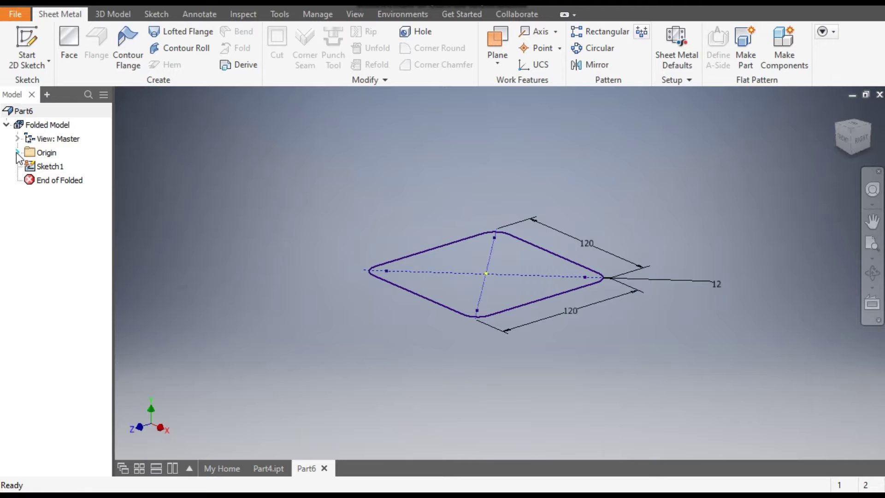
pyautogui.click(17, 153)
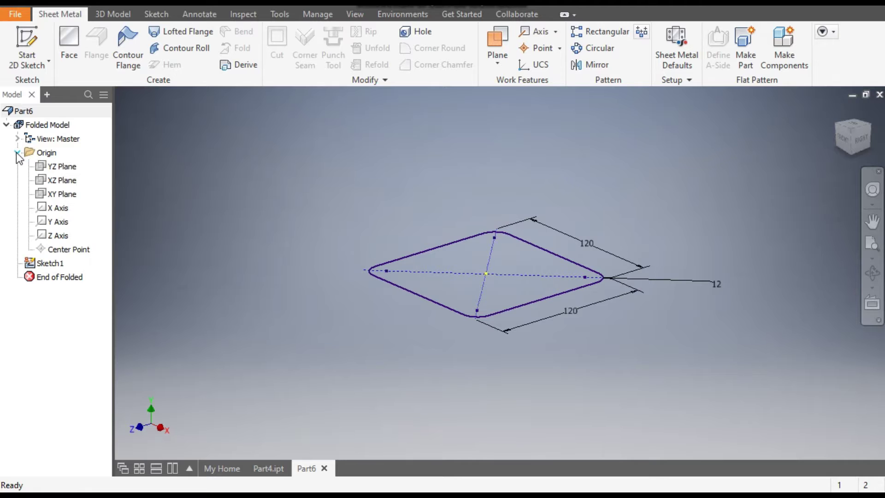
pyautogui.click(59, 184)
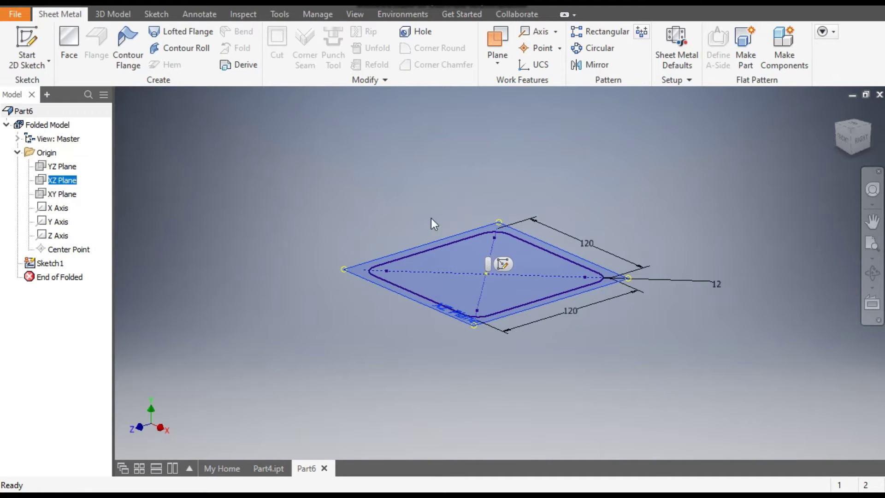
pyautogui.click(392, 190)
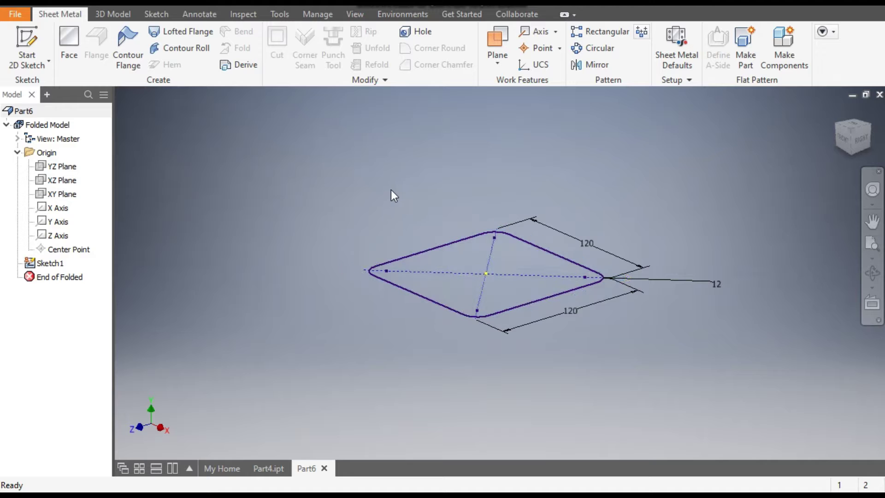
# - Create Work Plane1 offset 125 mm from the XZ Plane and select it
pyautogui.click(499, 54)
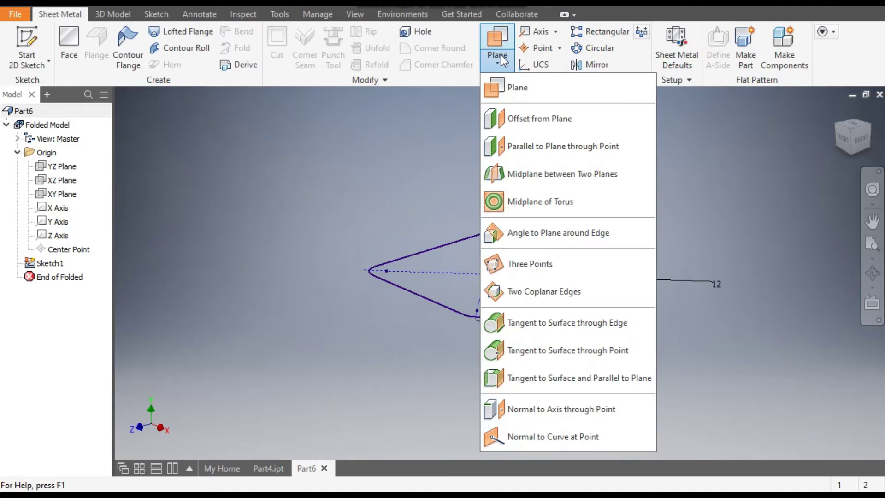
pyautogui.click(552, 121)
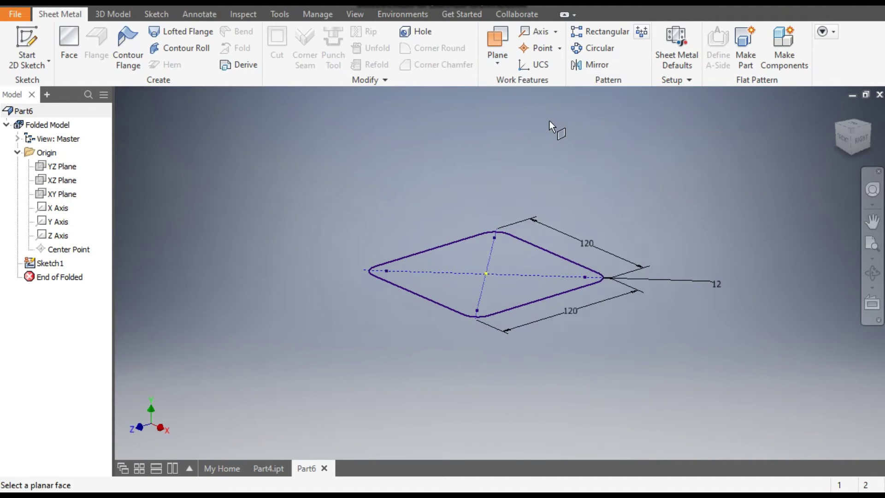
pyautogui.click(62, 180)
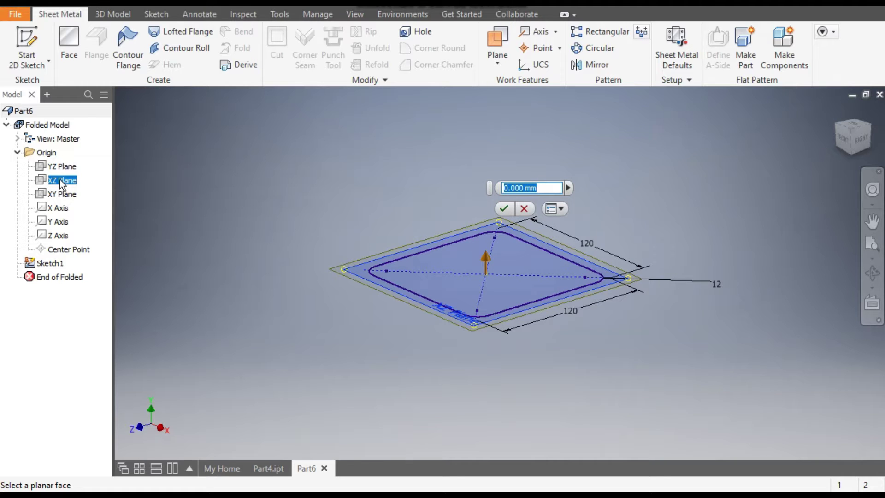
pyautogui.write('125')
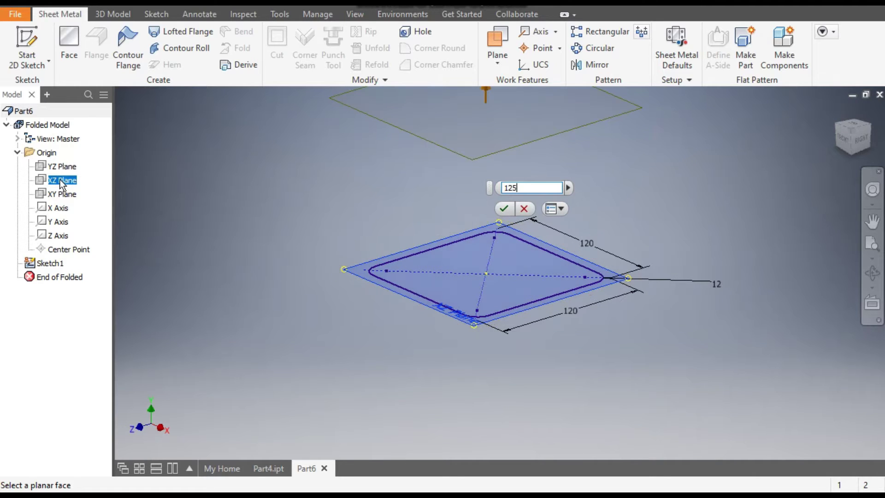
pyautogui.scroll(-3, 248, 242)
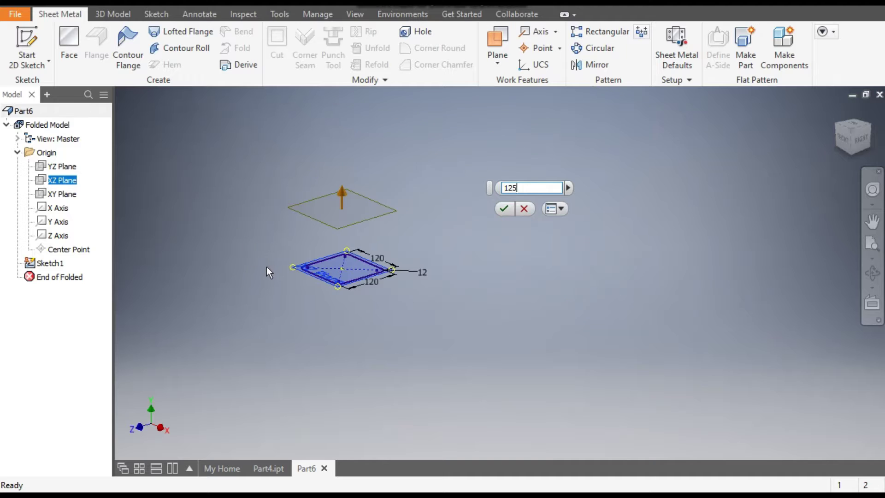
pyautogui.scroll(2, 266, 266)
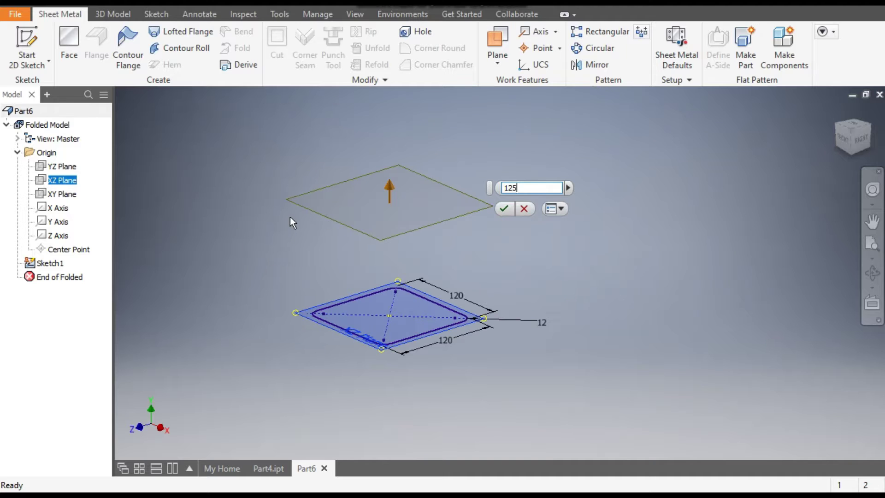
pyautogui.click(506, 208)
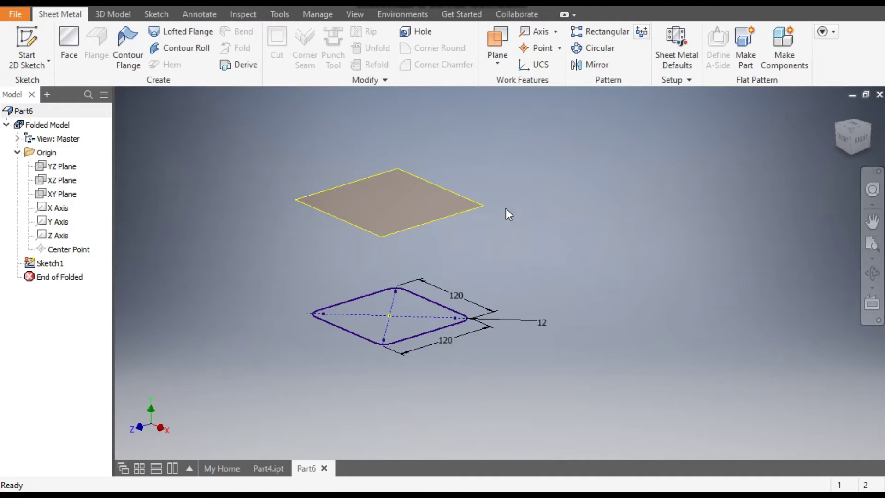
pyautogui.click(444, 190)
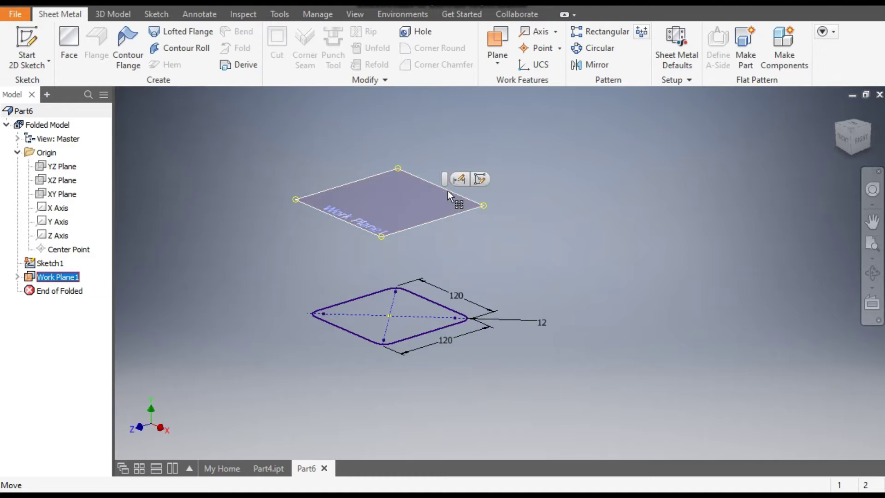
# - Sketch a 25 × 25 mm center-point square at the origin on Work Plane1
pyautogui.click(482, 179)
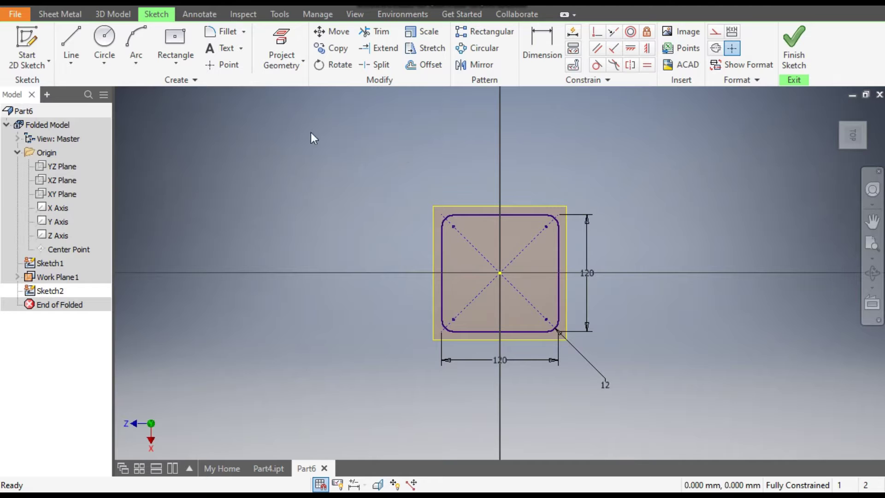
pyautogui.click(174, 61)
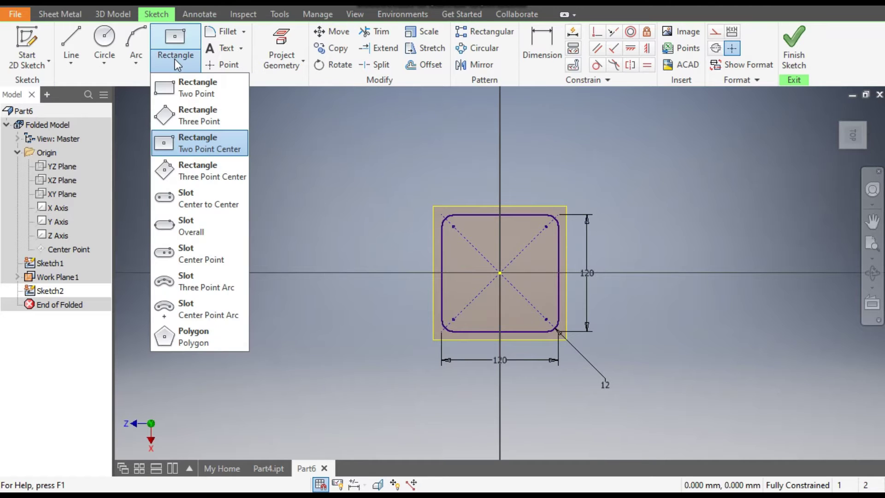
pyautogui.click(203, 149)
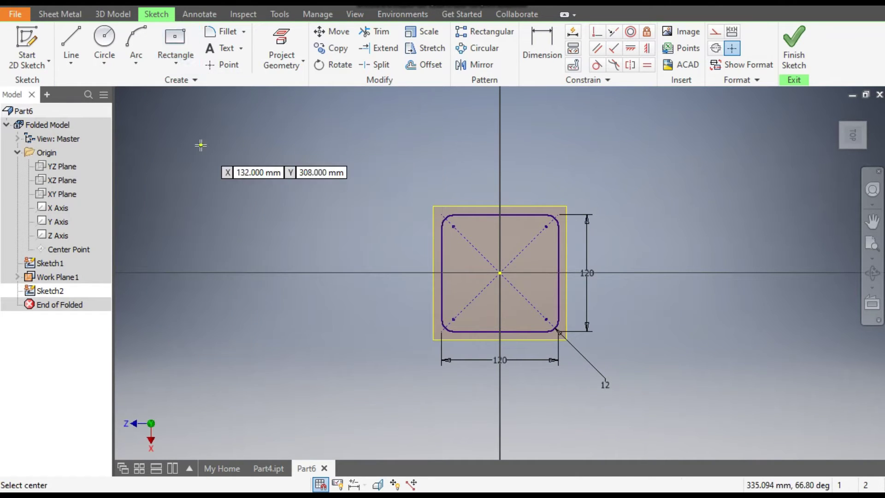
pyautogui.click(501, 273)
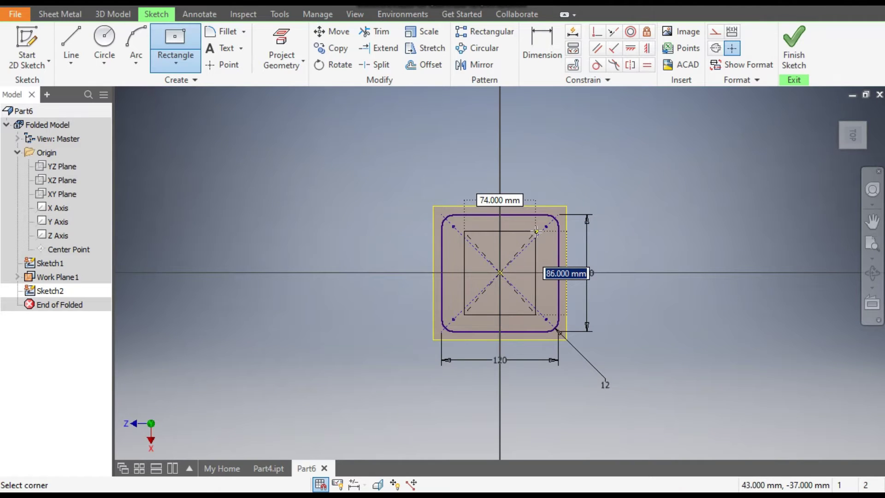
pyautogui.write('25')
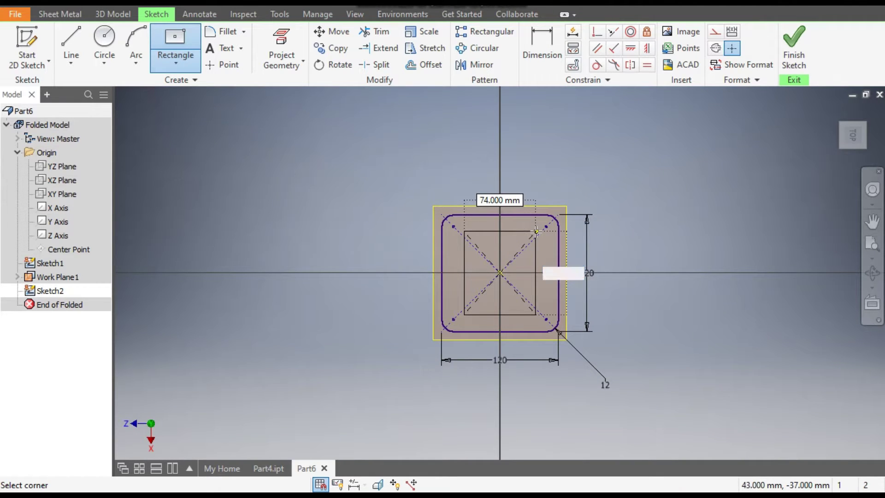
pyautogui.press('Tab')
pyautogui.write('25')
pyautogui.press('Return')
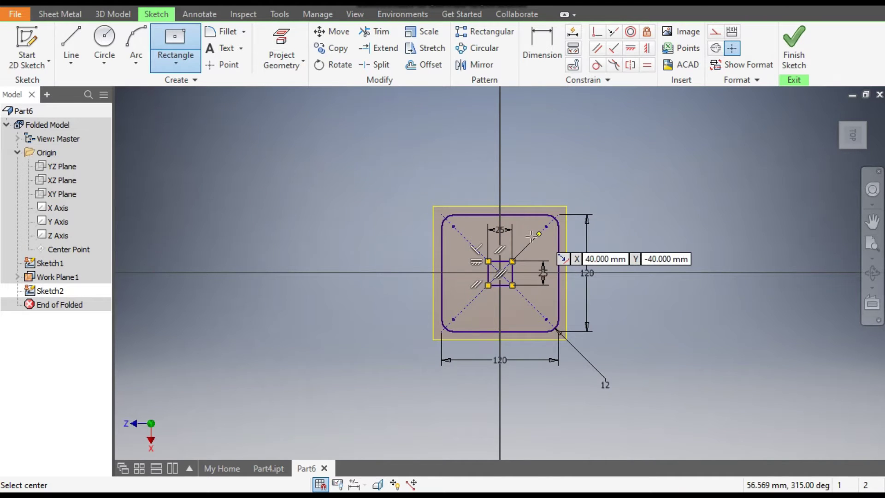
pyautogui.scroll(6, 531, 236)
# - Round the four corners of the 25 mm square with 3 mm fillets
pyautogui.scroll(-3, 533, 295)
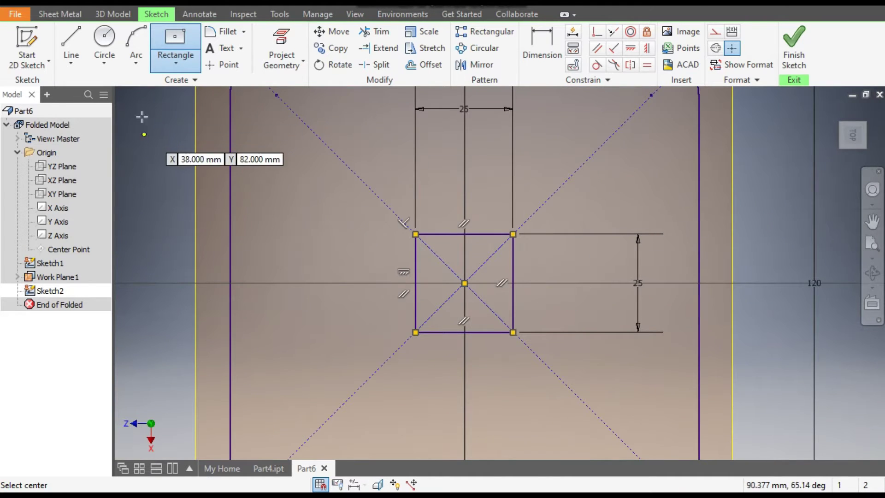
pyautogui.click(226, 31)
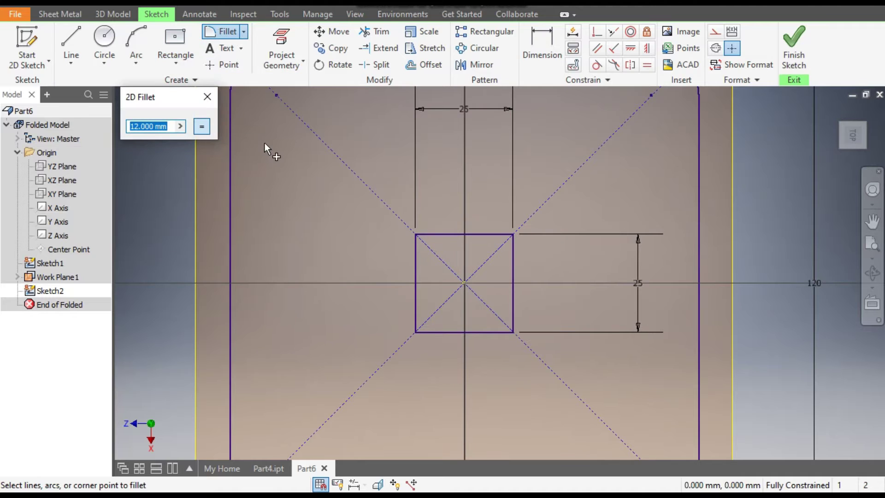
pyautogui.write('3')
pyautogui.click(432, 236)
pyautogui.click(416, 259)
pyautogui.click(493, 234)
pyautogui.click(513, 261)
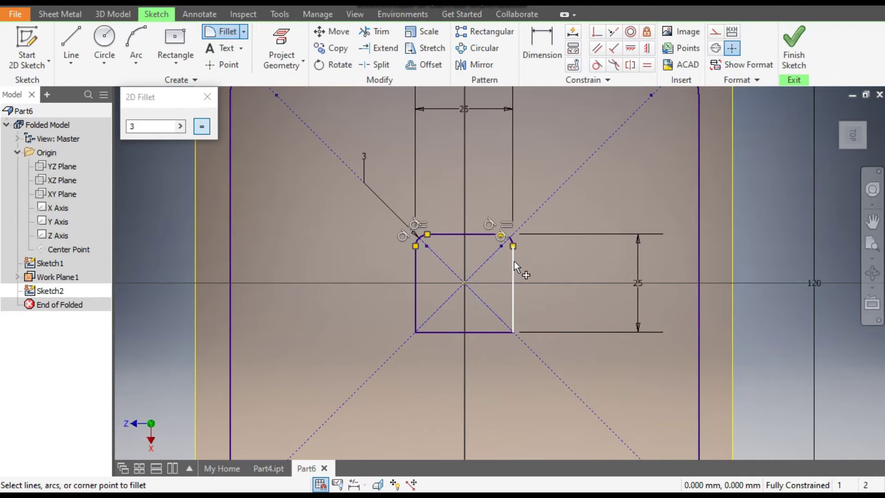
pyautogui.click(497, 331)
pyautogui.click(514, 305)
pyautogui.click(447, 331)
pyautogui.click(416, 310)
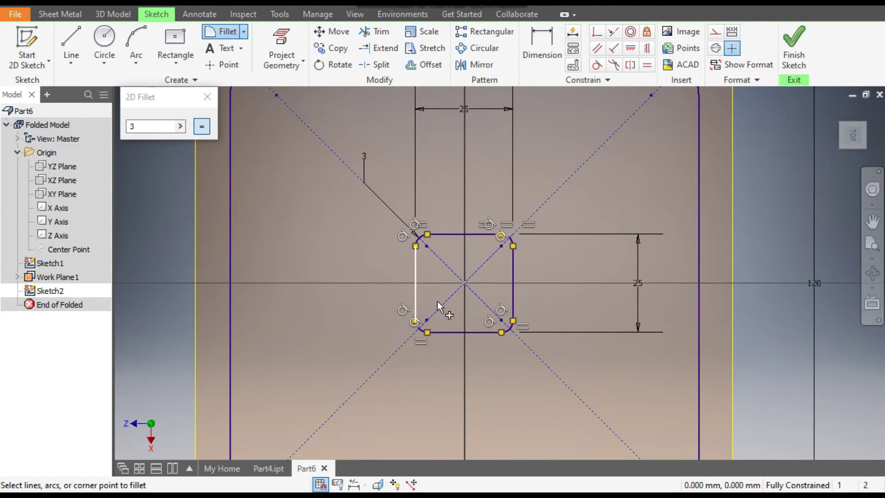
# - Close the 2D Fillet dialog, fit the view, and finish Sketch2
pyautogui.click(207, 97)
pyautogui.press('Home')
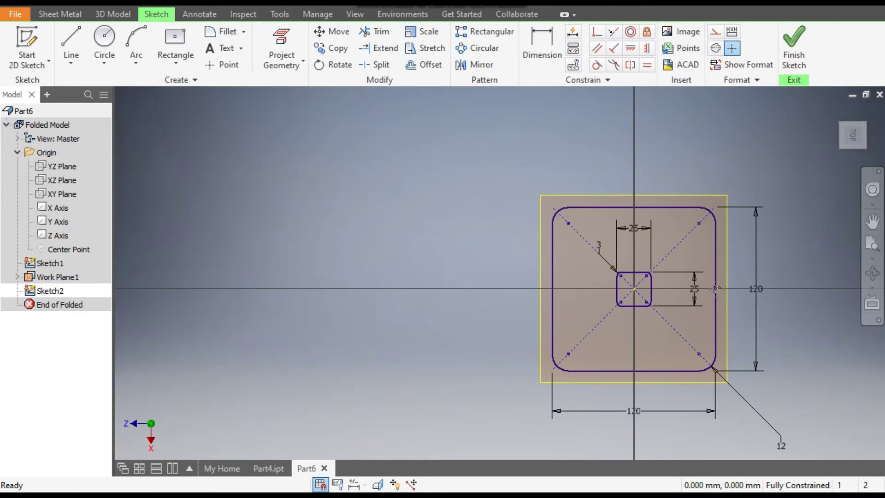
pyautogui.click(793, 43)
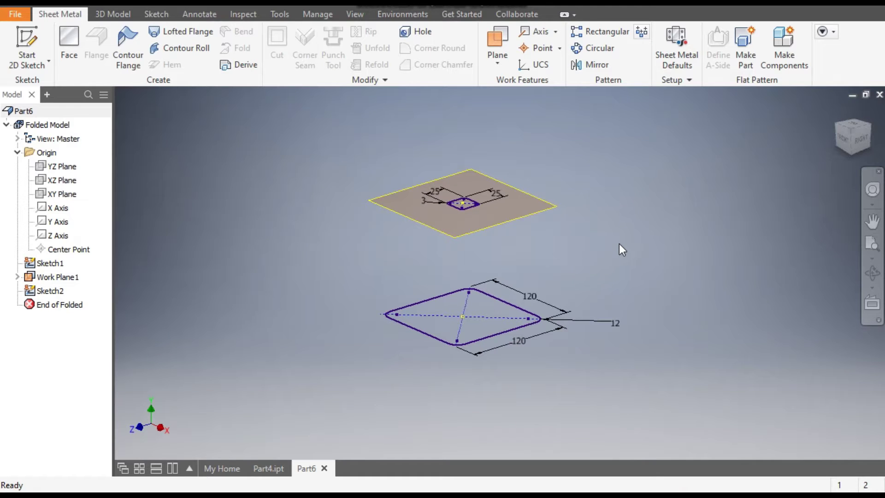
# - Loft a Die Formed flange from the small 25 mm square to the 120 mm base
pyautogui.click(198, 32)
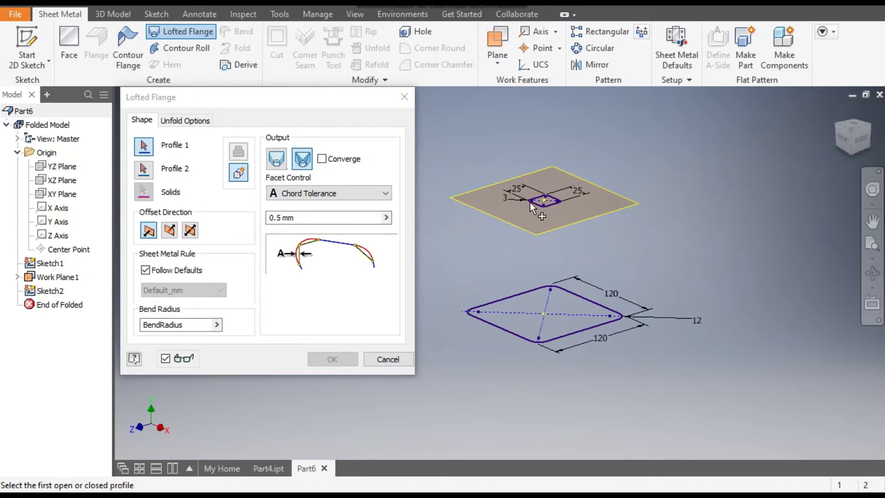
pyautogui.click(552, 201)
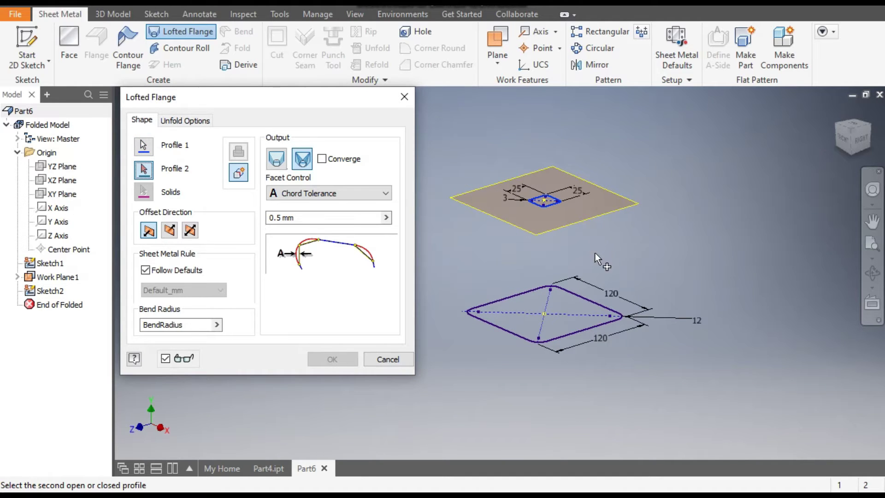
pyautogui.click(585, 297)
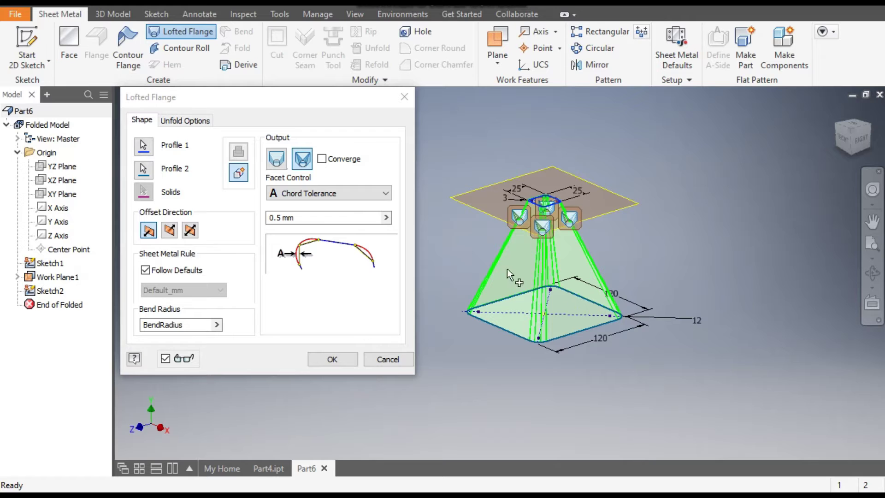
pyautogui.click(277, 161)
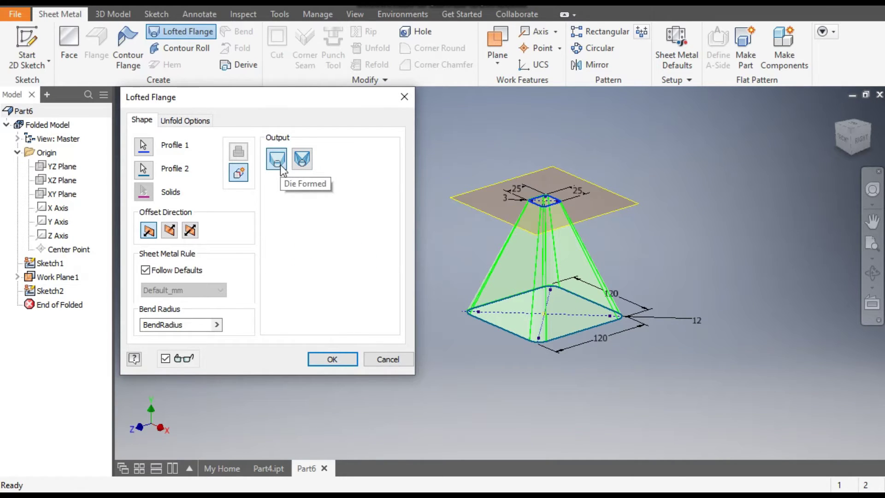
pyautogui.click(308, 160)
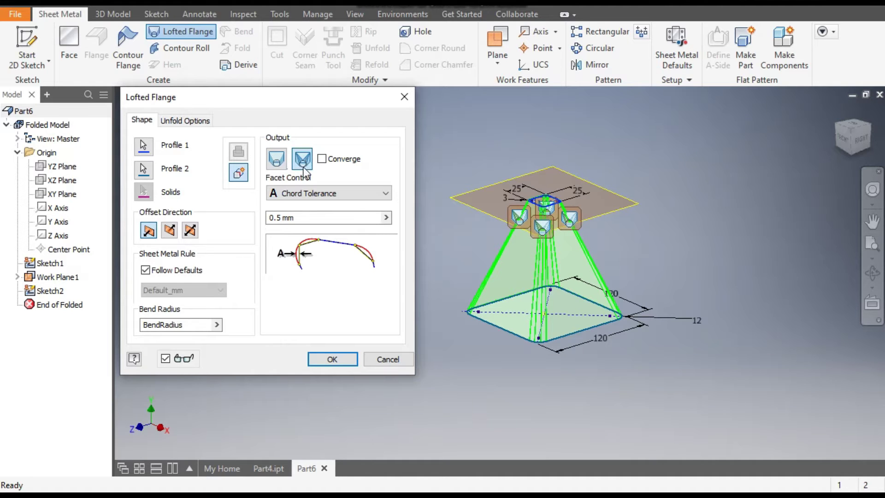
pyautogui.click(277, 159)
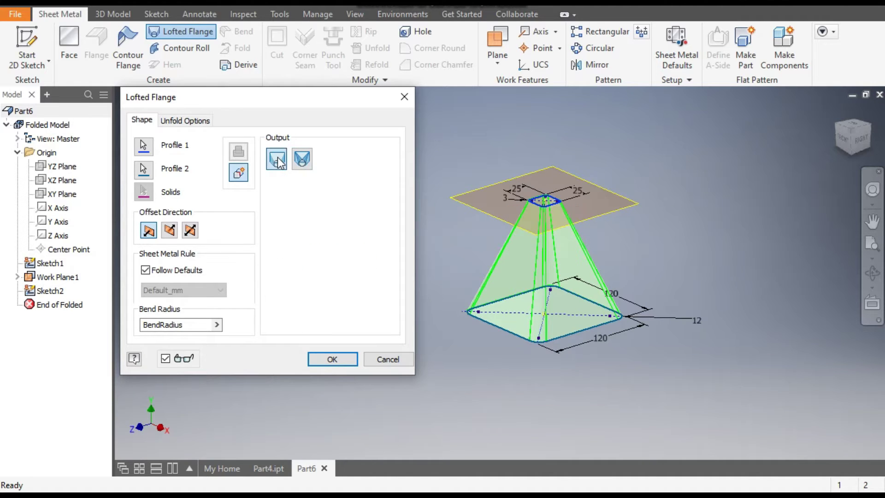
pyautogui.click(333, 359)
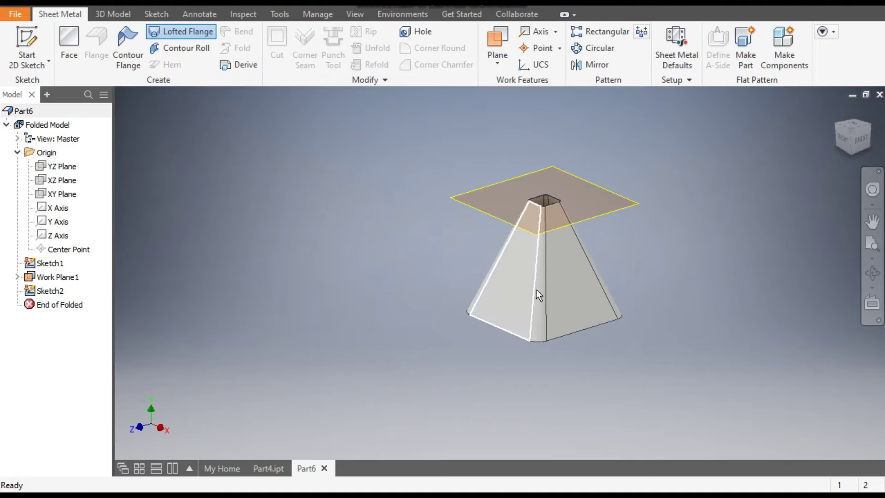
pyautogui.scroll(3, 546, 250)
pyautogui.moveTo(662, 235); pyautogui.dragTo(624, 239, button='middle')
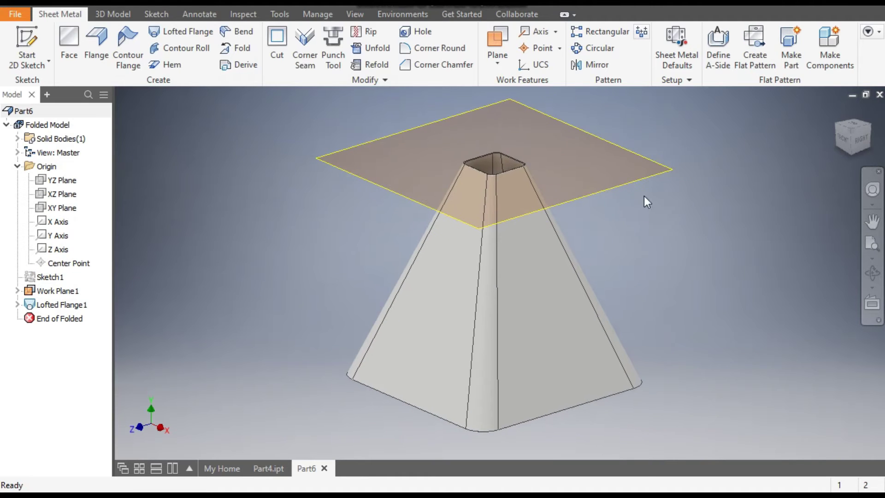
# - Turn off the visibility of Work Plane1
pyautogui.click(623, 187)
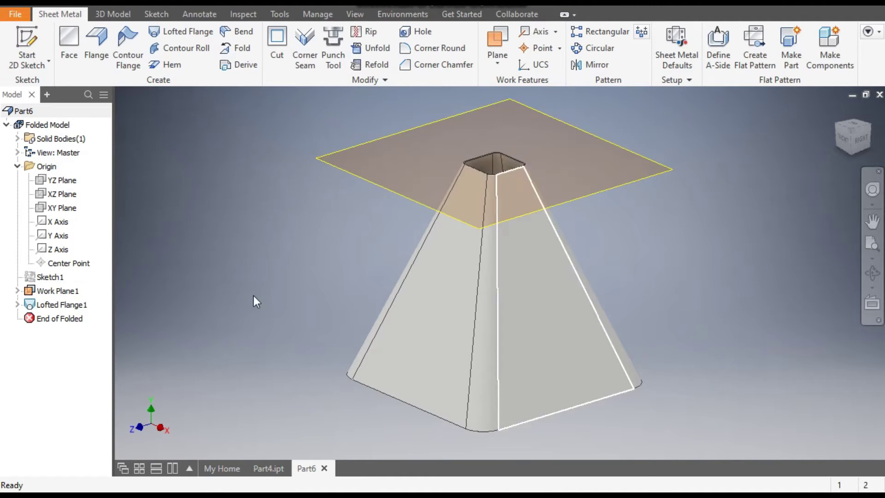
pyautogui.click(49, 291)
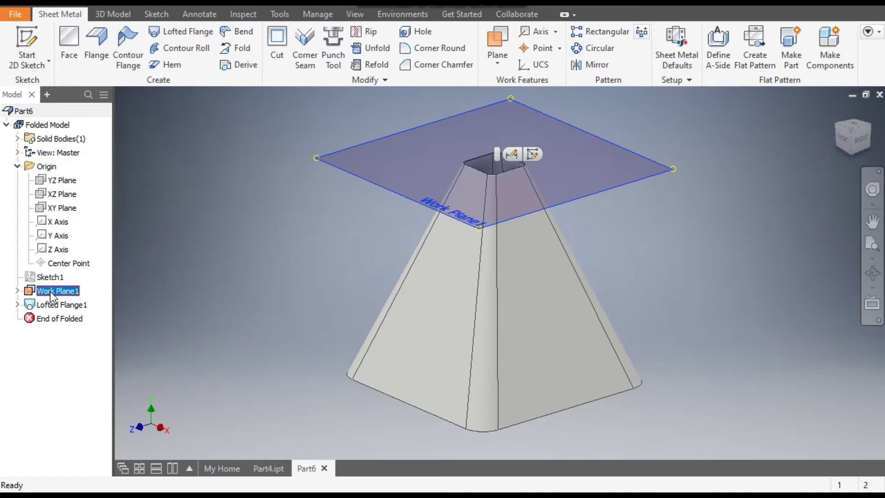
pyautogui.rightClick(59, 291)
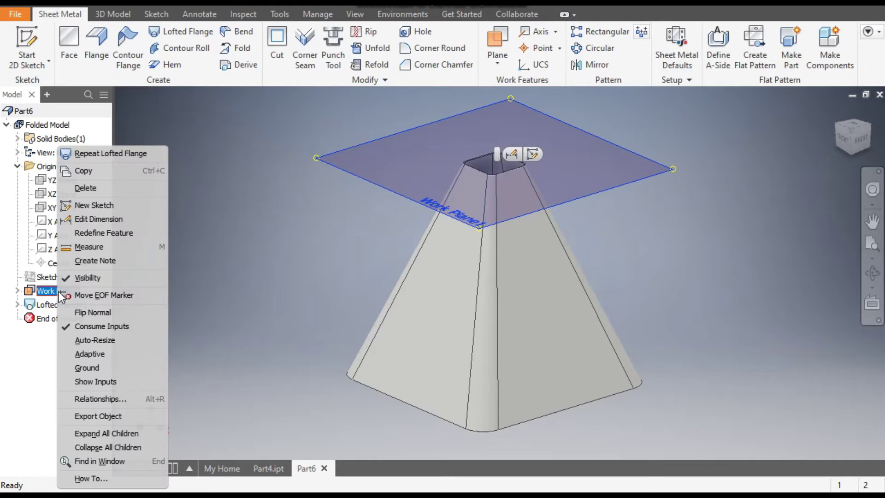
pyautogui.click(82, 276)
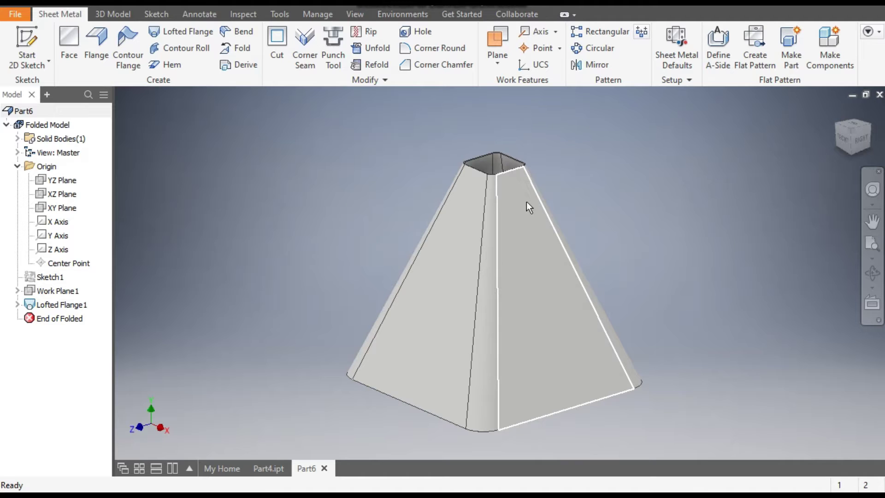
# - Rotate the view with the ViewCube and start a sketch on the XY Plane
pyautogui.click(873, 135)
pyautogui.click(872, 135)
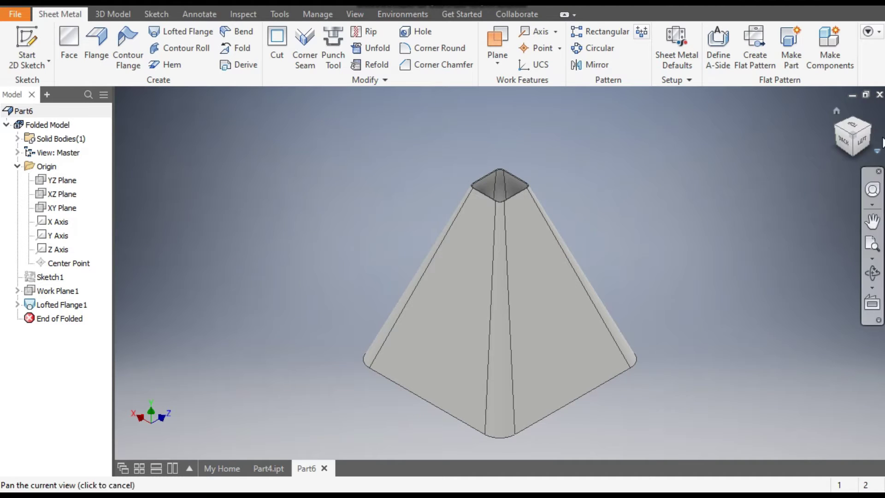
pyautogui.click(837, 113)
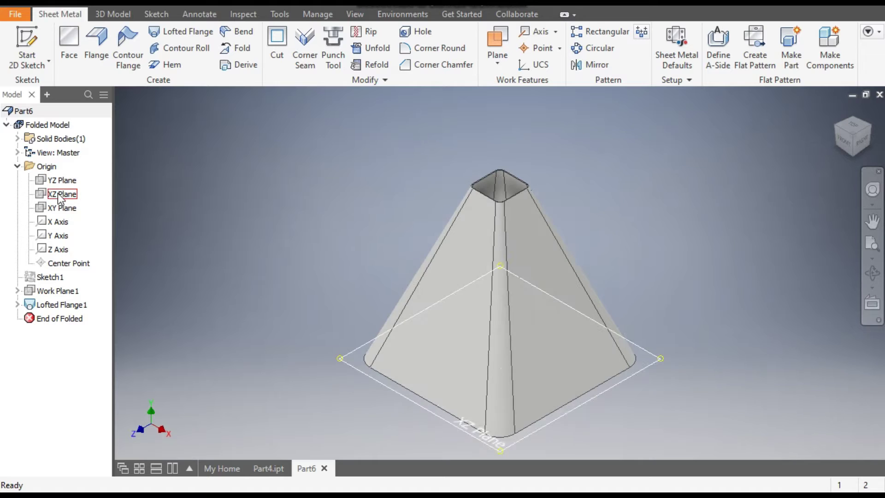
pyautogui.click(56, 208)
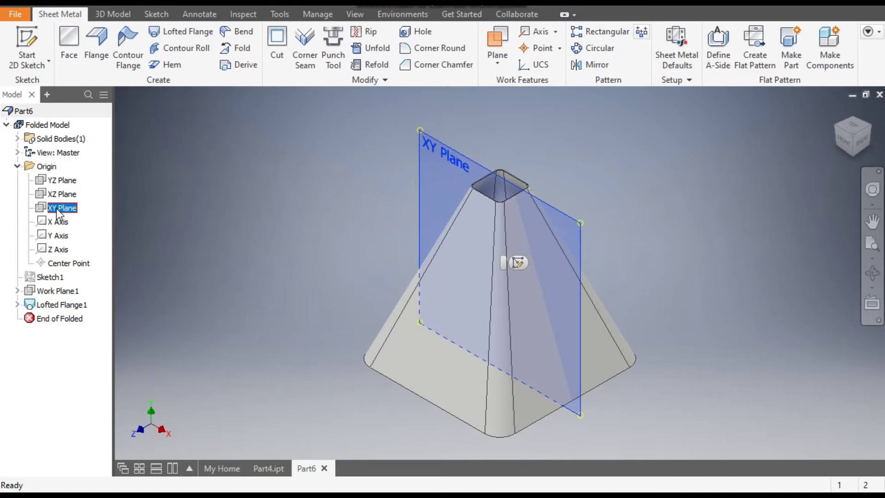
pyautogui.click(517, 263)
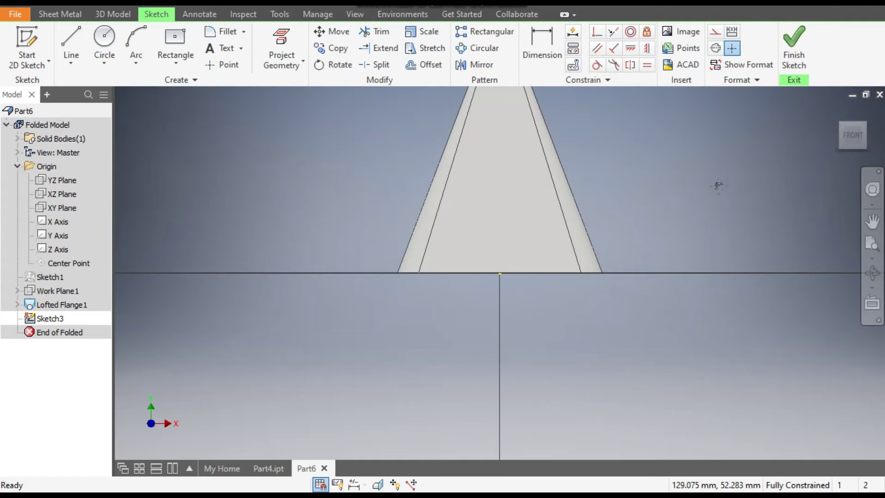
# - Project the trapezoid's right slanted edge into Sketch3 and finish the sketch
pyautogui.moveTo(713, 256); pyautogui.dragTo(733, 266, button='middle')
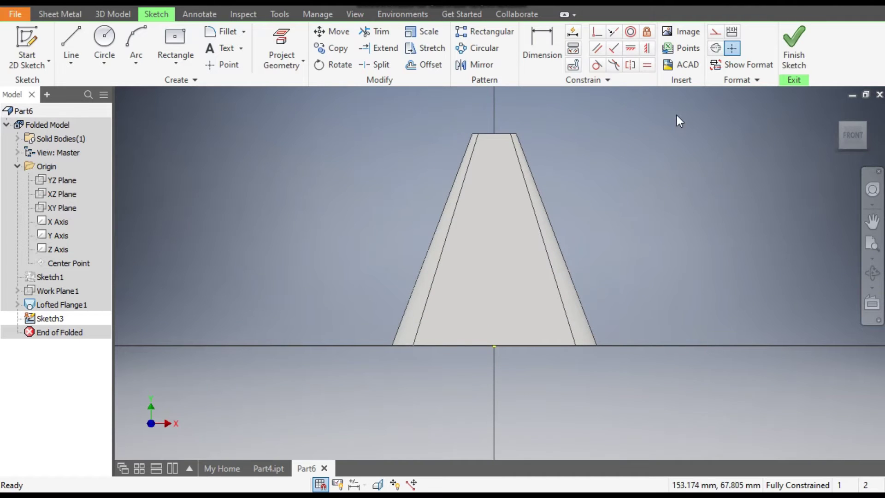
pyautogui.click(286, 39)
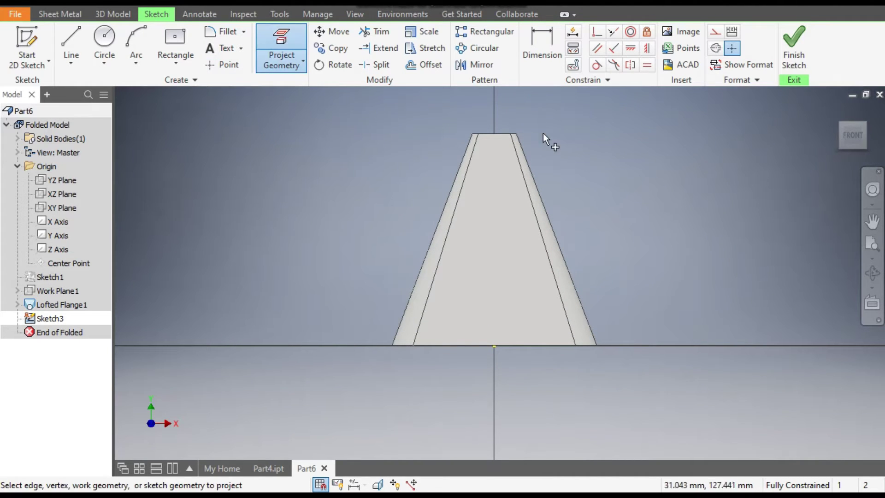
pyautogui.click(524, 142)
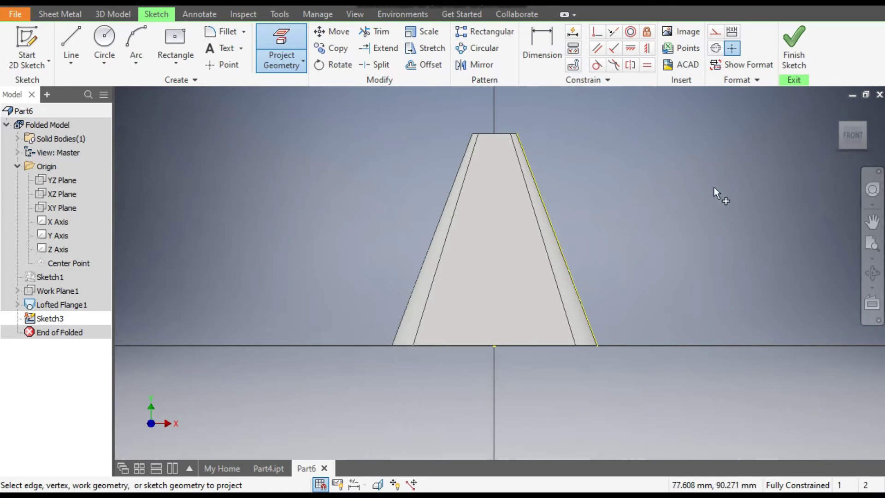
pyautogui.click(836, 112)
pyautogui.scroll(10, 569, 113)
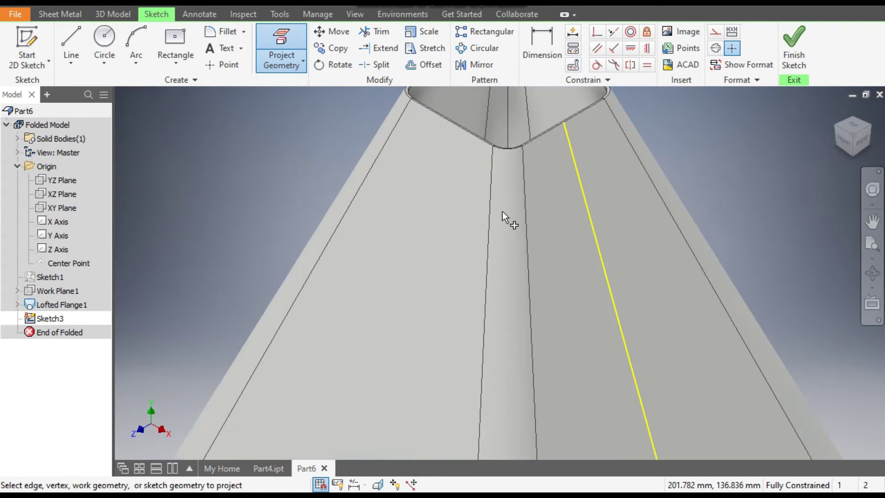
pyautogui.scroll(-8, 553, 138)
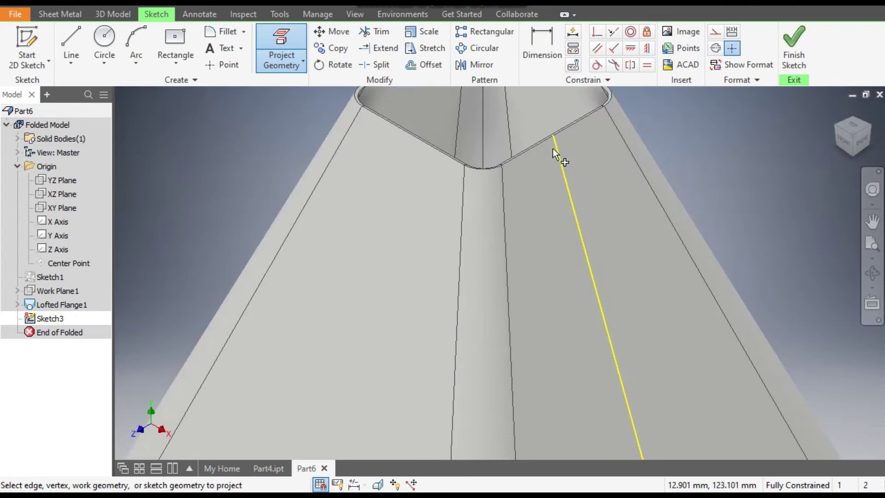
pyautogui.click(795, 41)
pyautogui.moveTo(717, 164); pyautogui.dragTo(693, 152, button='middle')
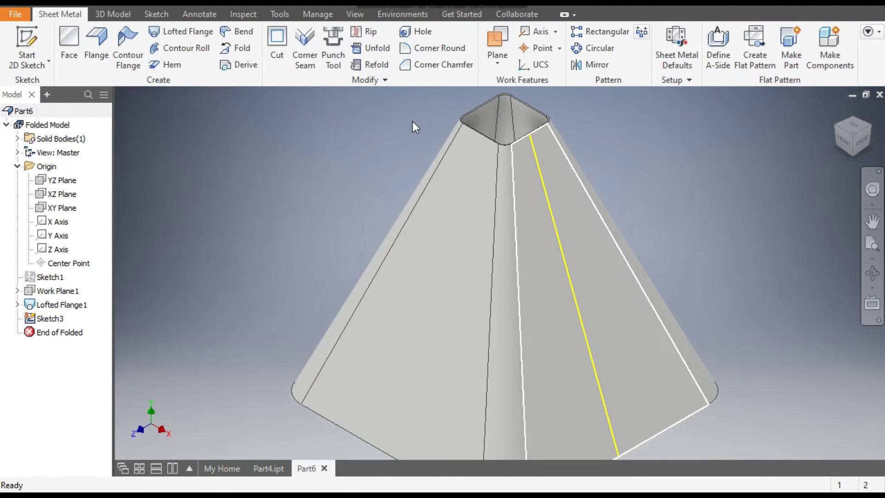
# - Set up a Single Point rip on the pyramid face at the projected line
pyautogui.click(363, 36)
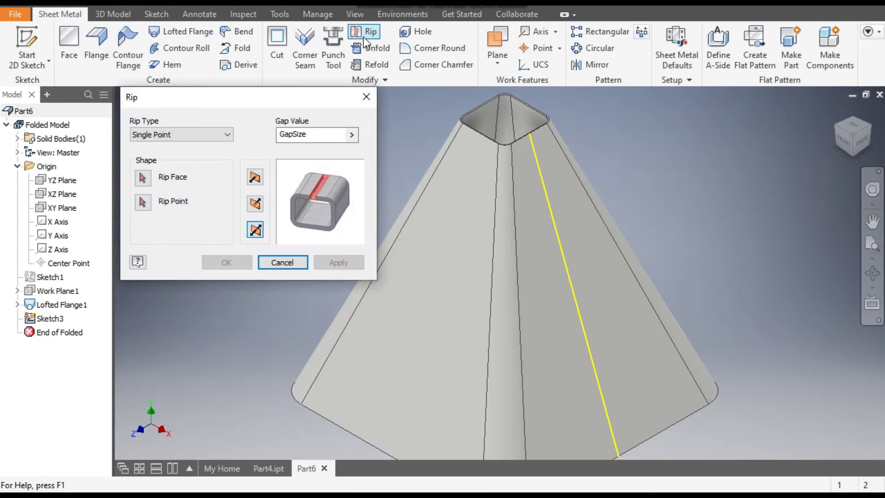
pyautogui.scroll(5, 533, 135)
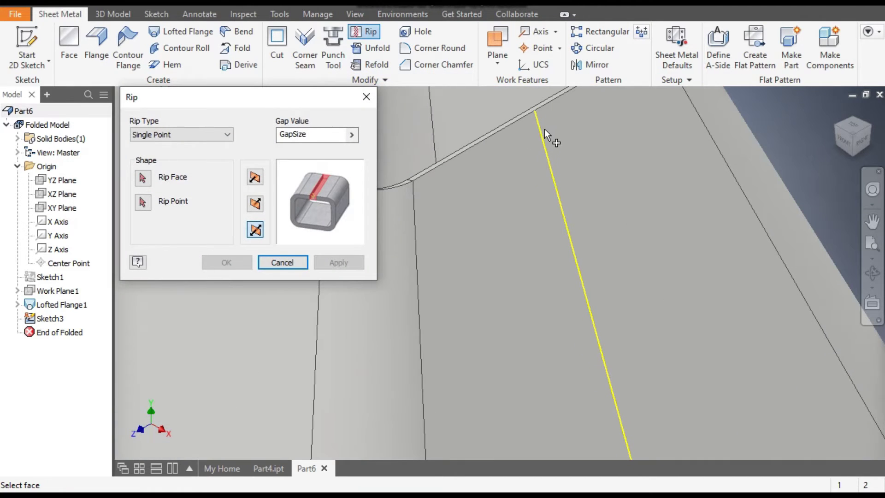
pyautogui.scroll(-5, 547, 215)
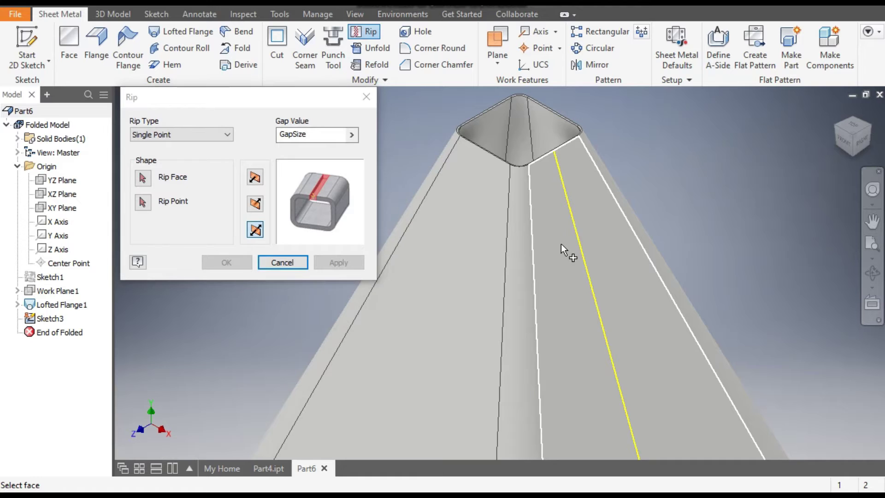
pyautogui.click(561, 244)
pyautogui.scroll(4, 556, 134)
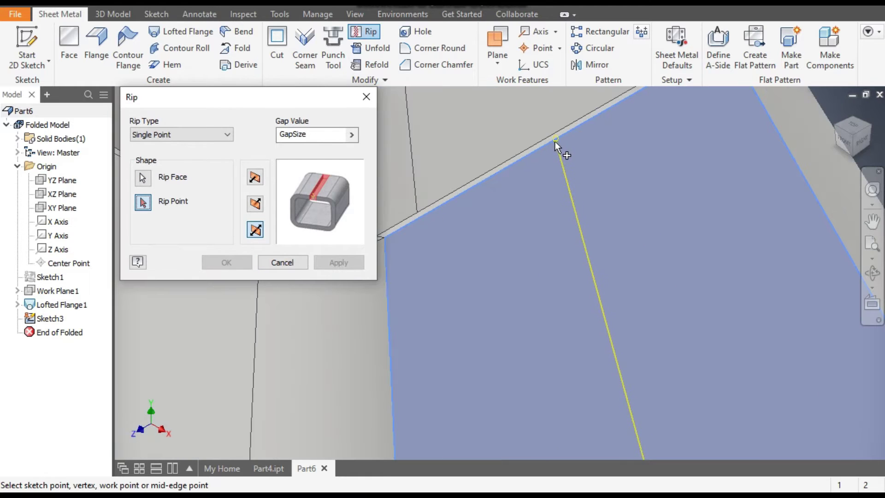
pyautogui.click(555, 140)
pyautogui.scroll(-5, 555, 143)
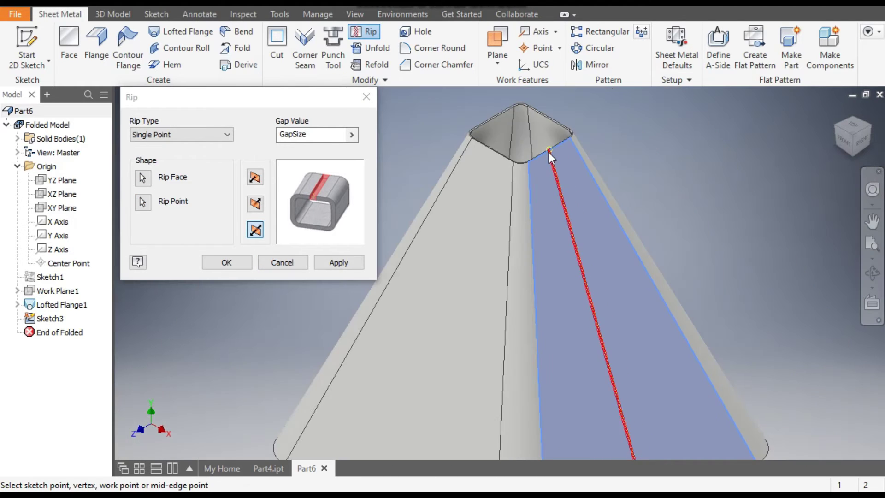
# - Apply the rip as Rip1 and close the Rip dialog
pyautogui.click(338, 263)
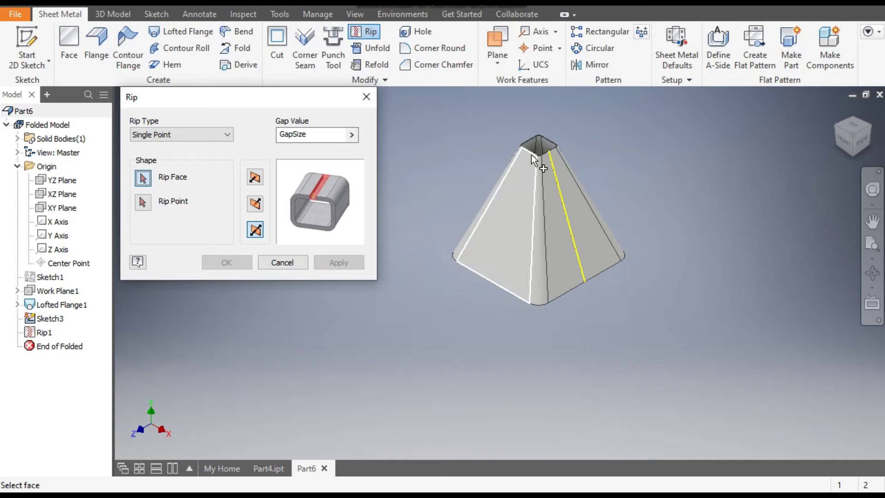
pyautogui.scroll(5, 557, 139)
pyautogui.scroll(5, 622, 207)
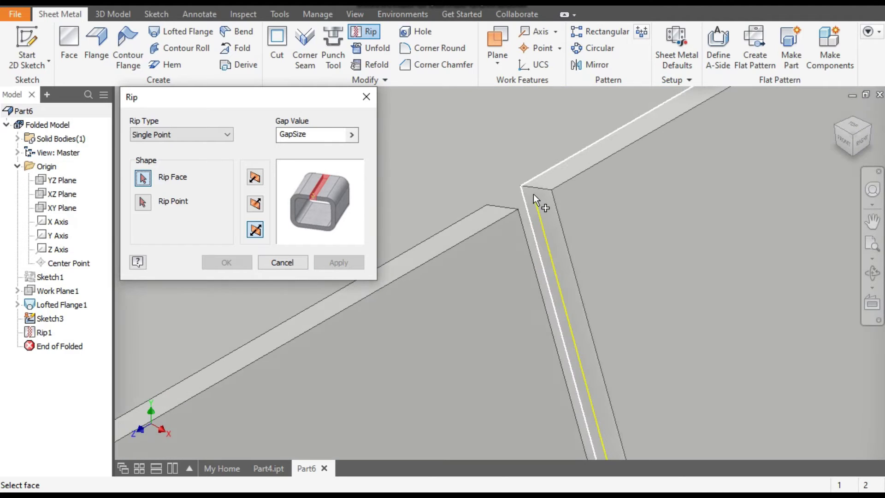
pyautogui.scroll(-3, 512, 189)
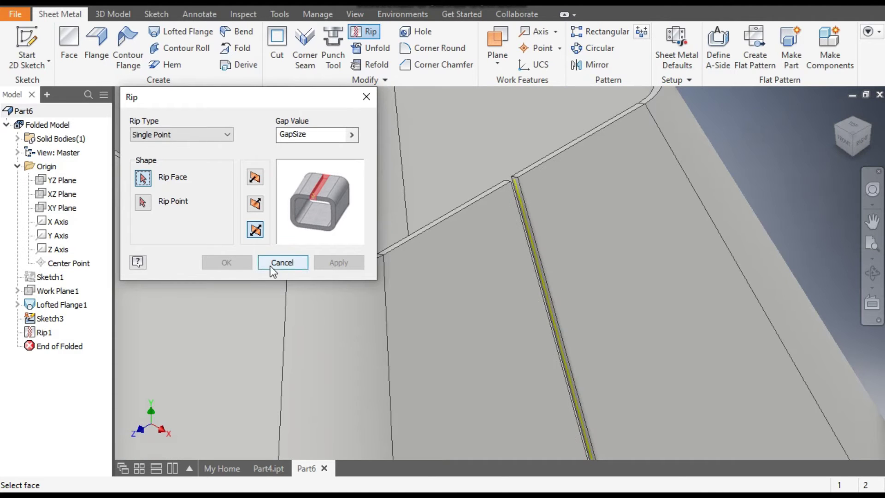
pyautogui.click(366, 96)
pyautogui.scroll(-6, 514, 144)
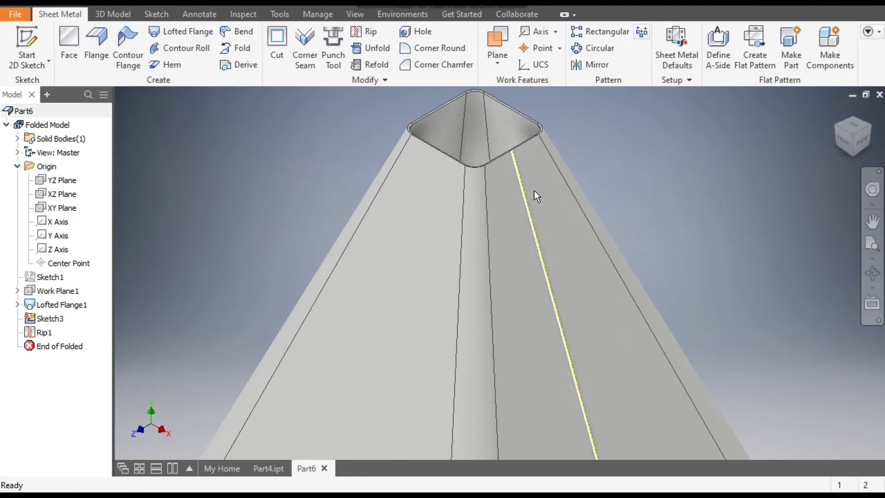
pyautogui.moveTo(518, 159); pyautogui.dragTo(546, 118, button='middle')
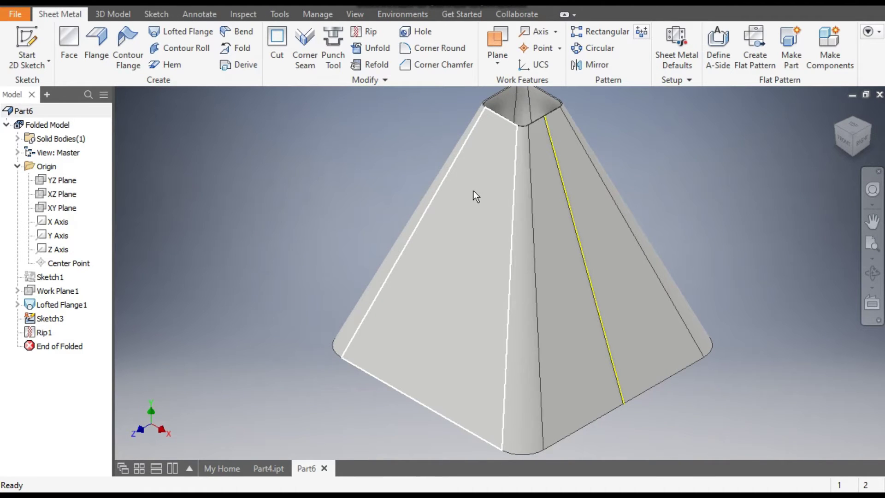
pyautogui.click(261, 468)
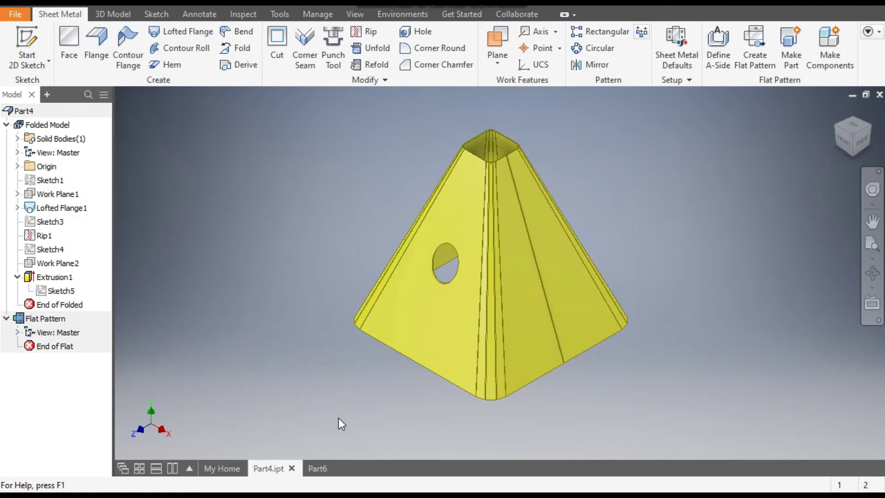
pyautogui.click(852, 138)
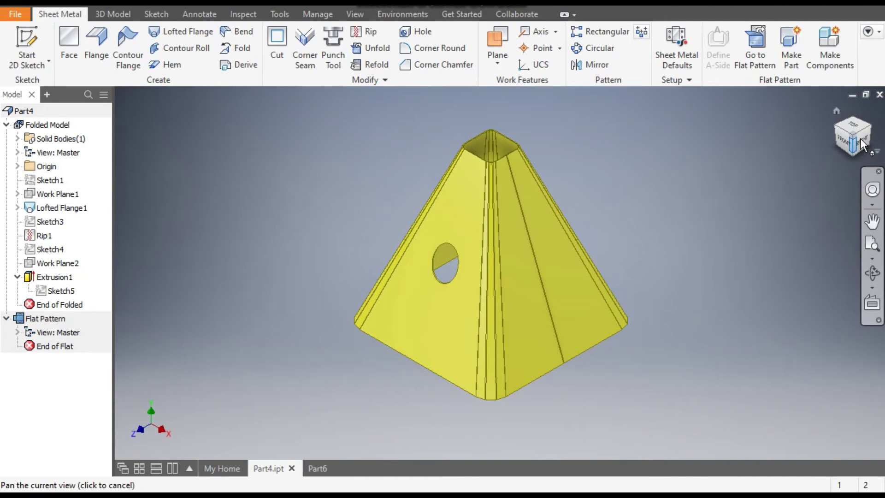
pyautogui.click(835, 111)
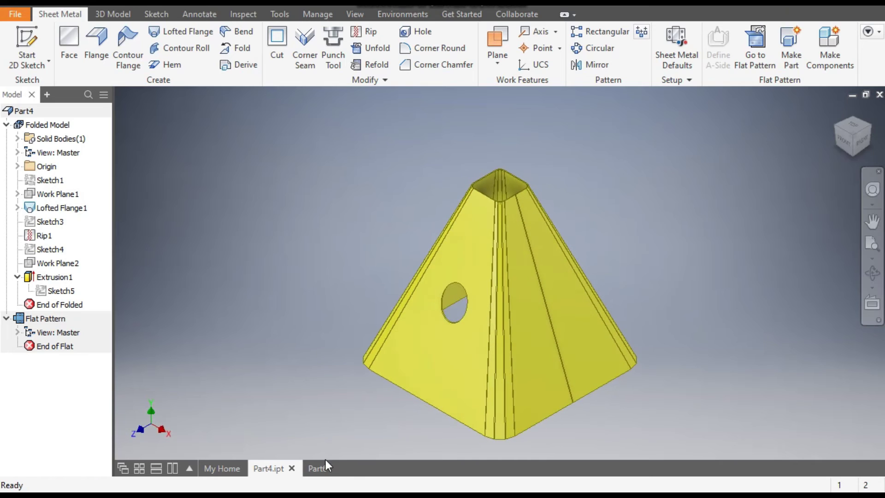
pyautogui.click(317, 468)
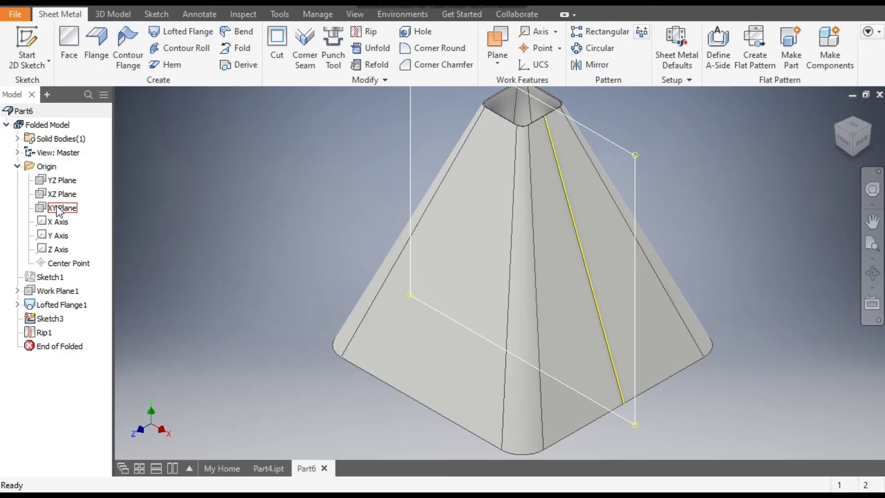
# - Start a new 2D sketch on the YZ Plane
pyautogui.click(60, 182)
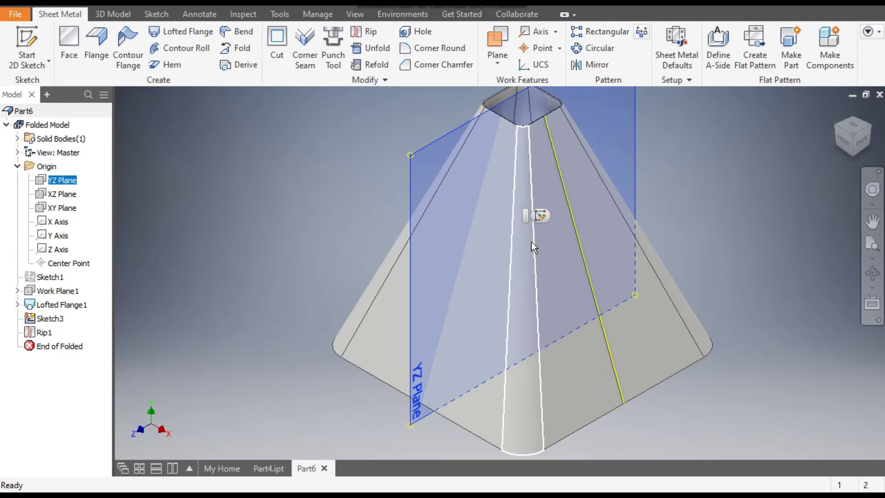
pyautogui.press('s')
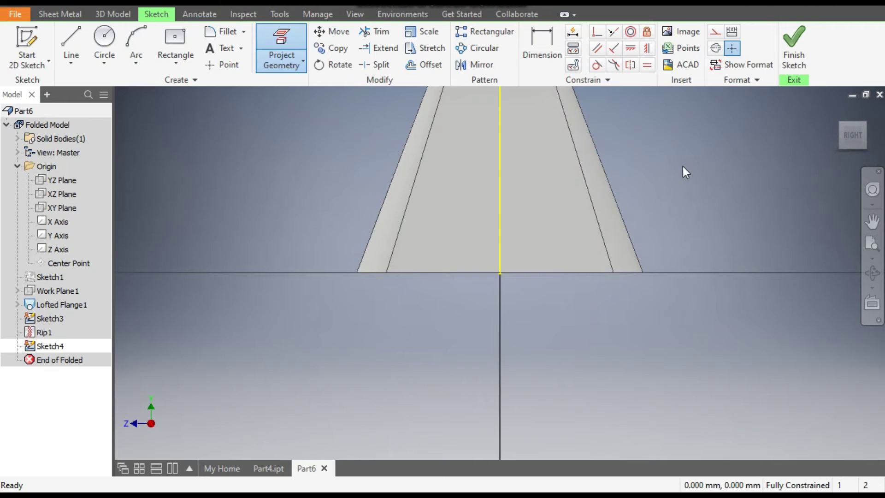
pyautogui.press('F2')
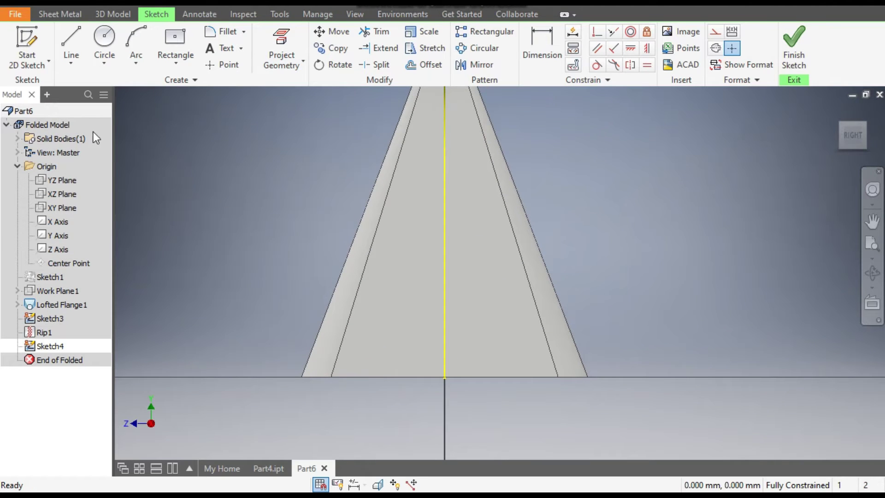
# - Draw a slanted line across the pyramid from its left side to its right side
pyautogui.click(71, 37)
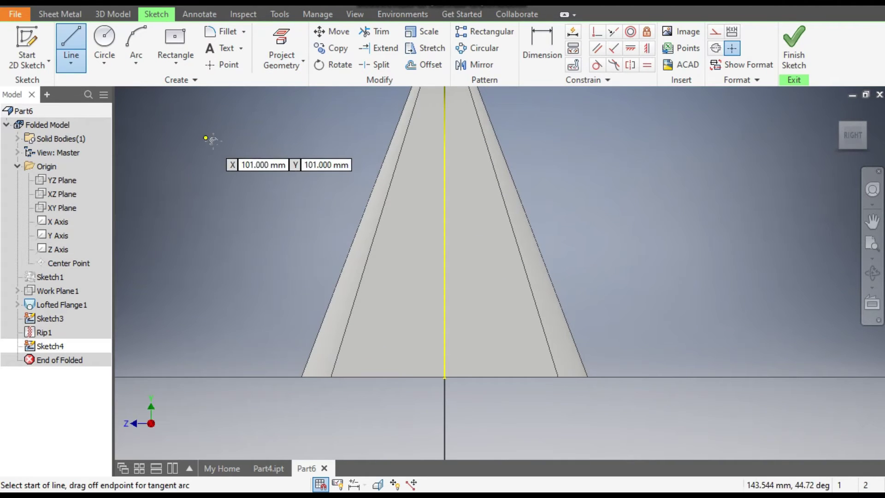
pyautogui.moveTo(207, 138); pyautogui.dragTo(253, 186, button='middle')
pyautogui.click(289, 328)
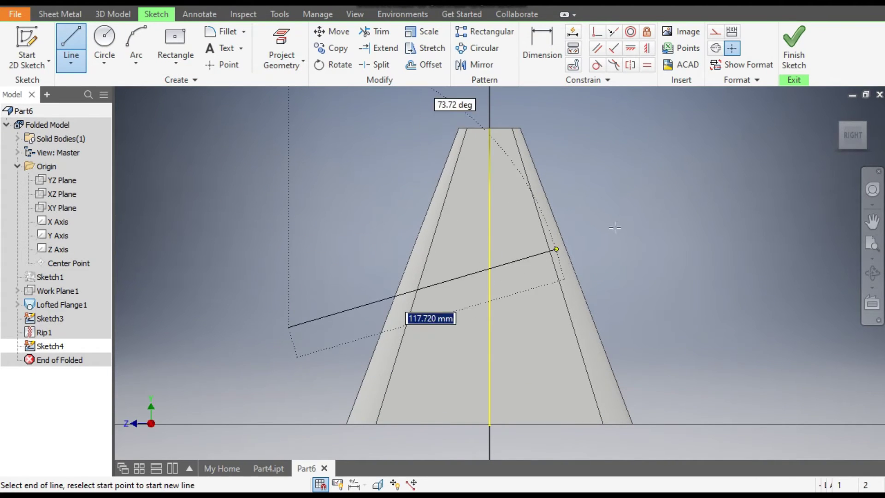
pyautogui.click(685, 207)
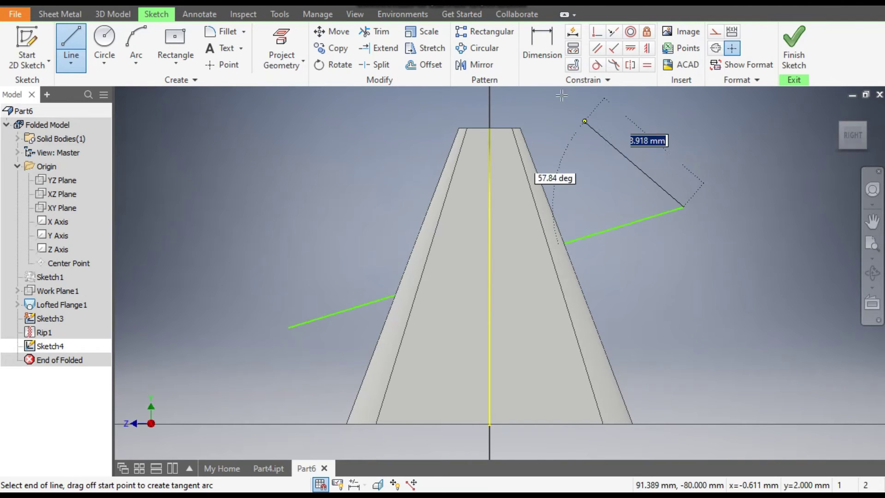
# - Dimension the line's right end 100 mm and left end 40 mm above the bottom edge
pyautogui.click(536, 44)
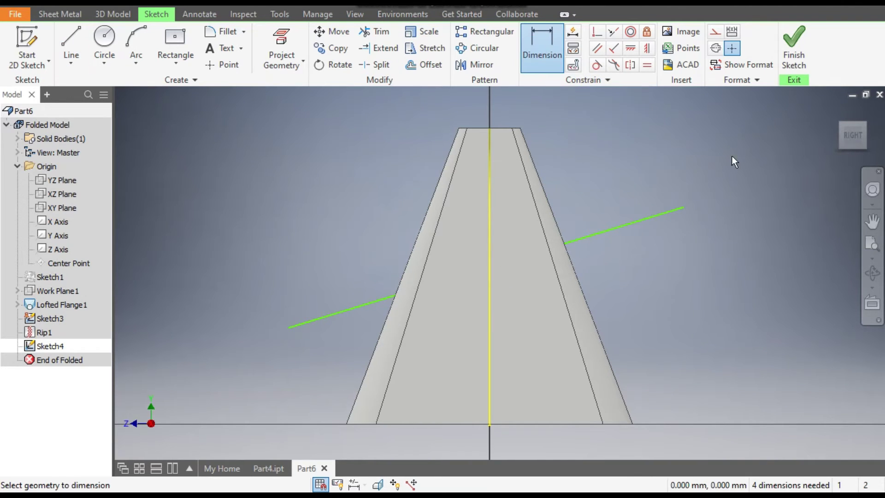
pyautogui.click(684, 208)
pyautogui.click(577, 425)
pyautogui.click(797, 343)
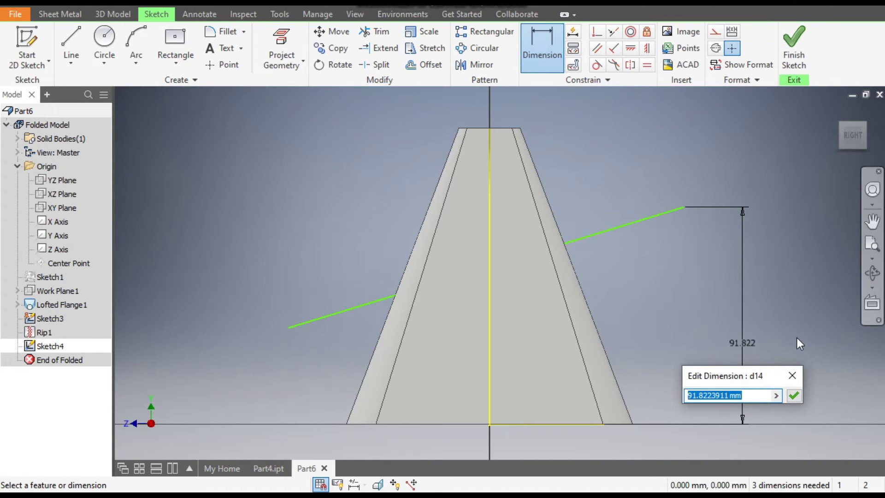
pyautogui.write('100')
pyautogui.press('Return')
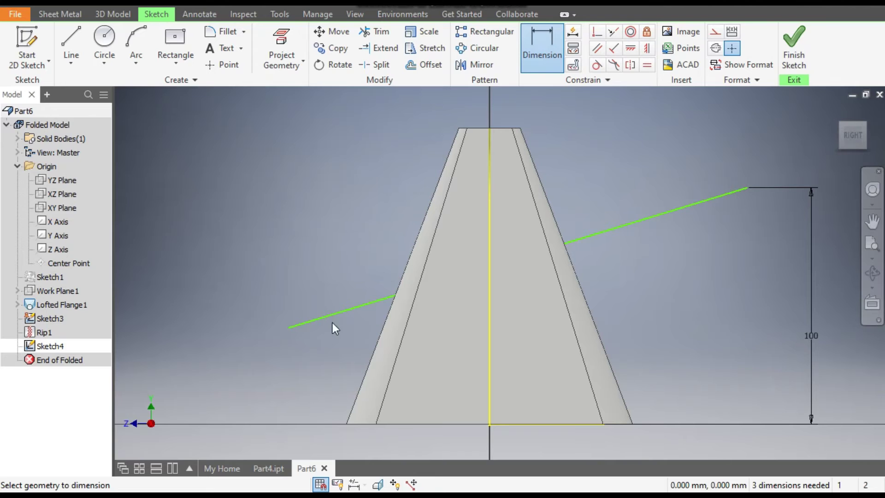
pyautogui.click(289, 331)
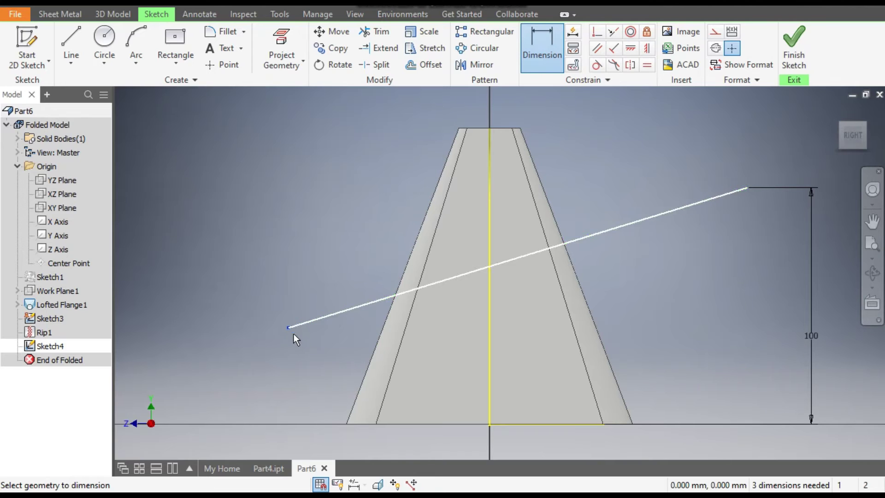
pyautogui.click(488, 425)
pyautogui.click(243, 395)
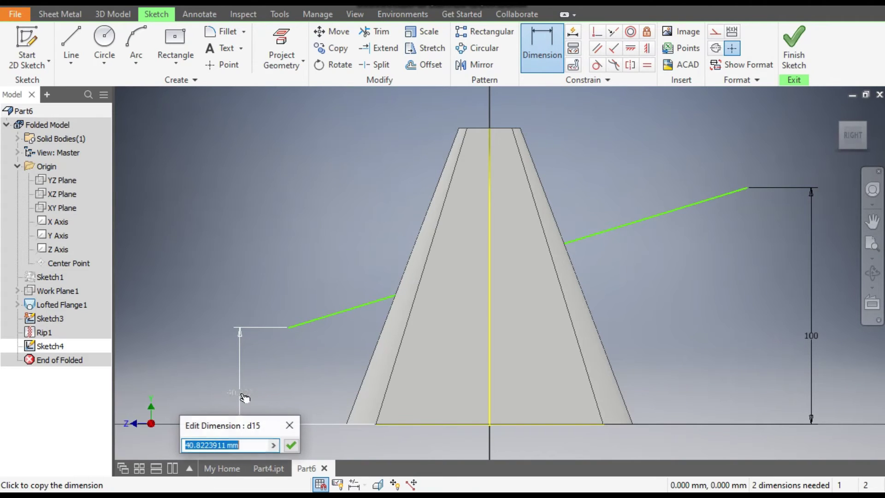
pyautogui.write('40')
pyautogui.press('Return')
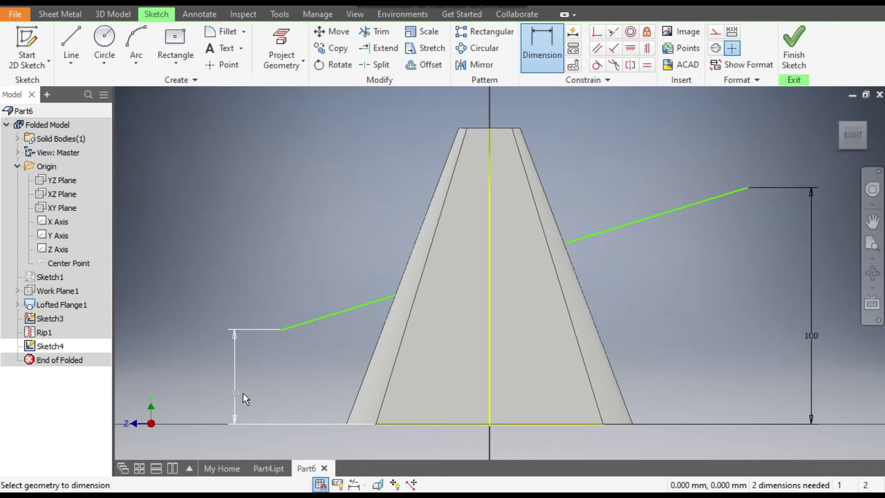
# - Add a 15° angle dimension between the cutting line and the top edge
pyautogui.click(621, 226)
pyautogui.click(505, 128)
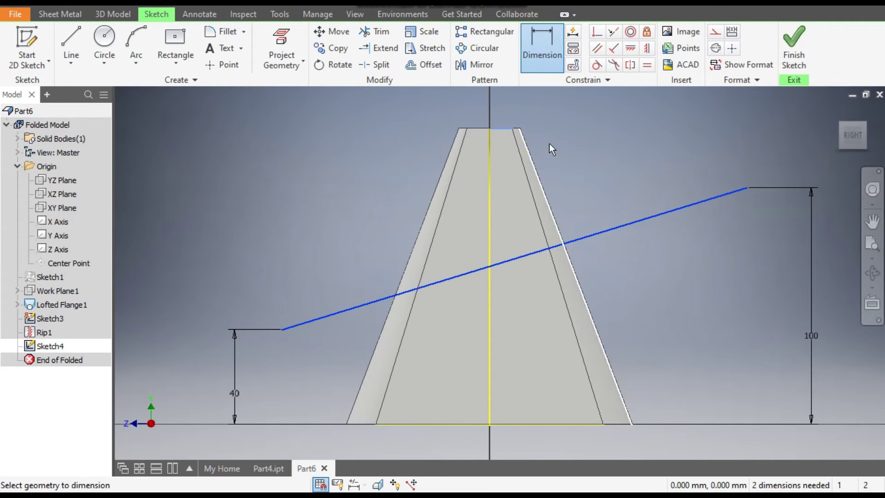
pyautogui.click(612, 184)
pyautogui.write('15')
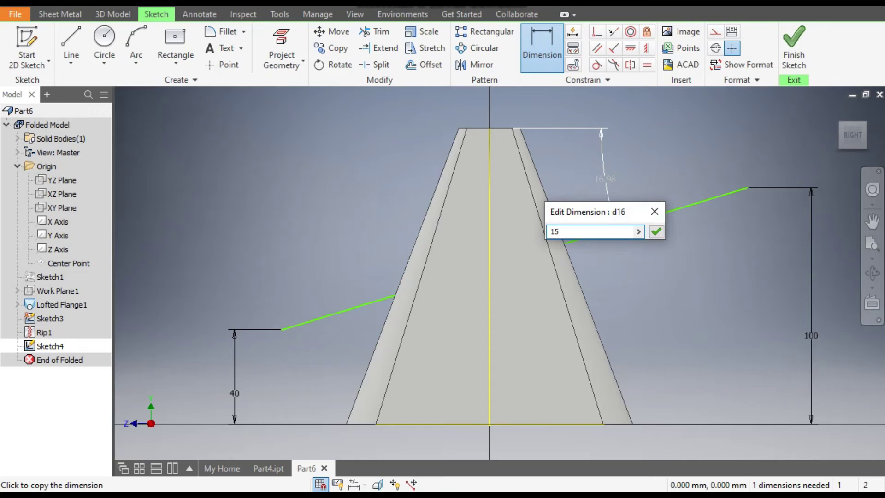
pyautogui.press('Return')
pyautogui.press('Escape')
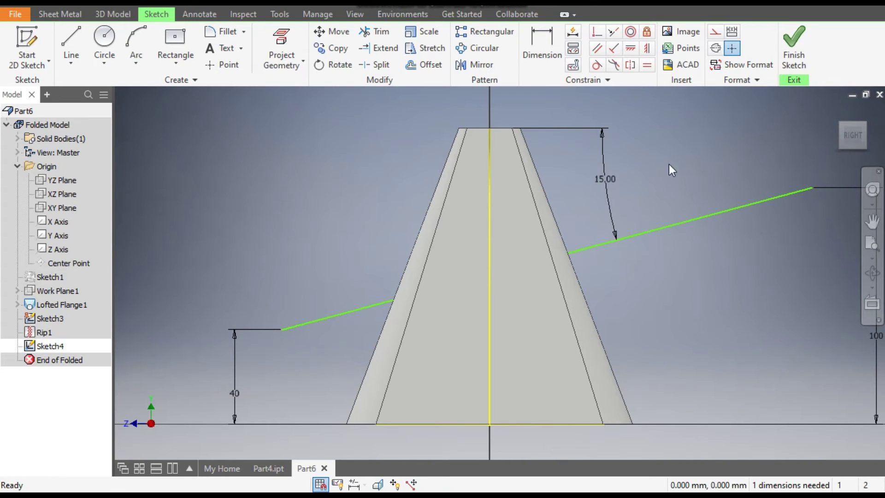
pyautogui.click(358, 16)
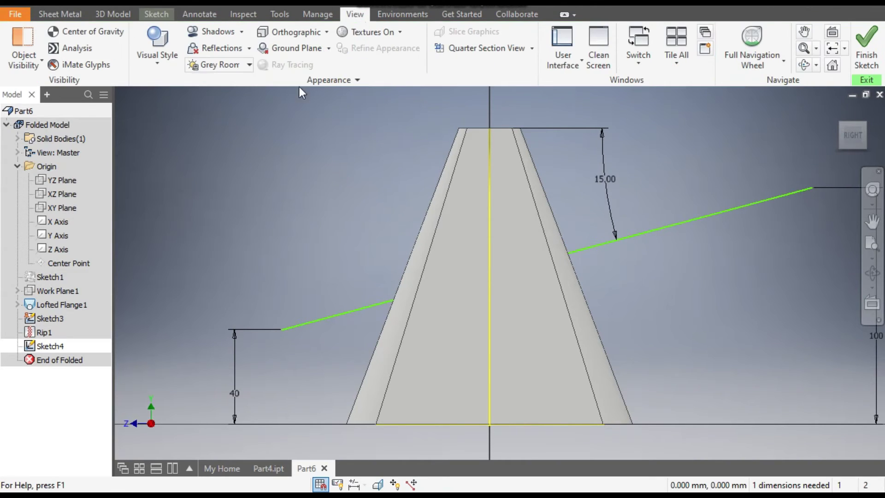
# - Switch the hopper's visual style to Wireframe
pyautogui.click(157, 43)
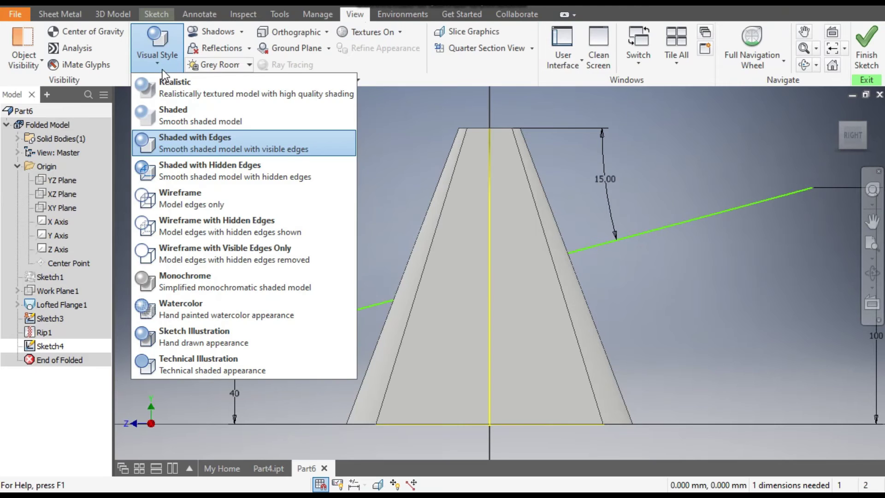
pyautogui.click(181, 200)
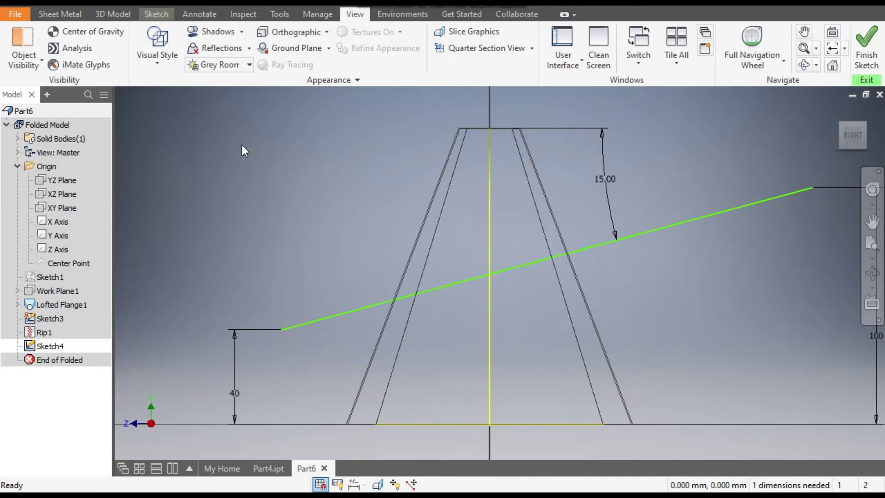
pyautogui.click(159, 17)
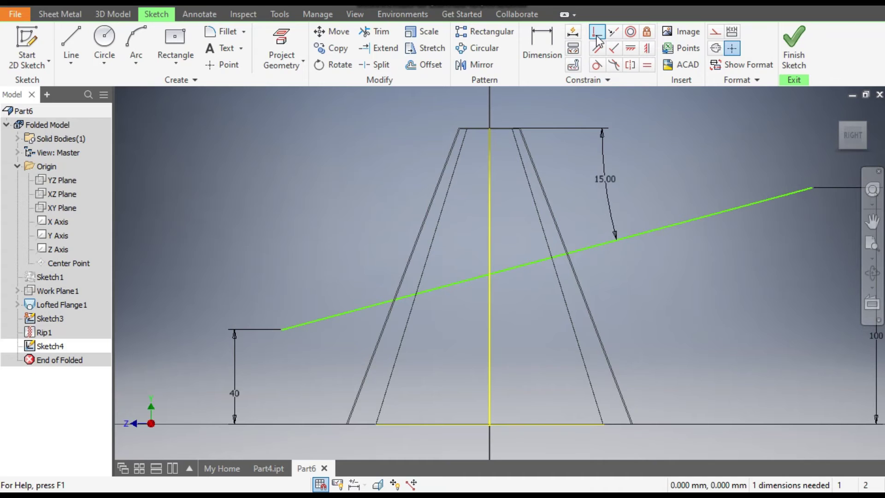
# - Constrain the cutting line's midpoint onto the vertical axis and finish Sketch4
pyautogui.click(647, 48)
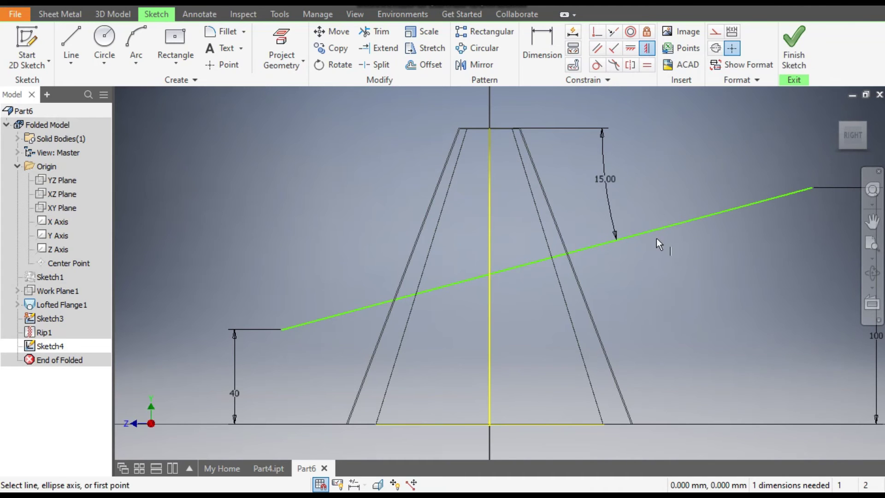
pyautogui.click(629, 51)
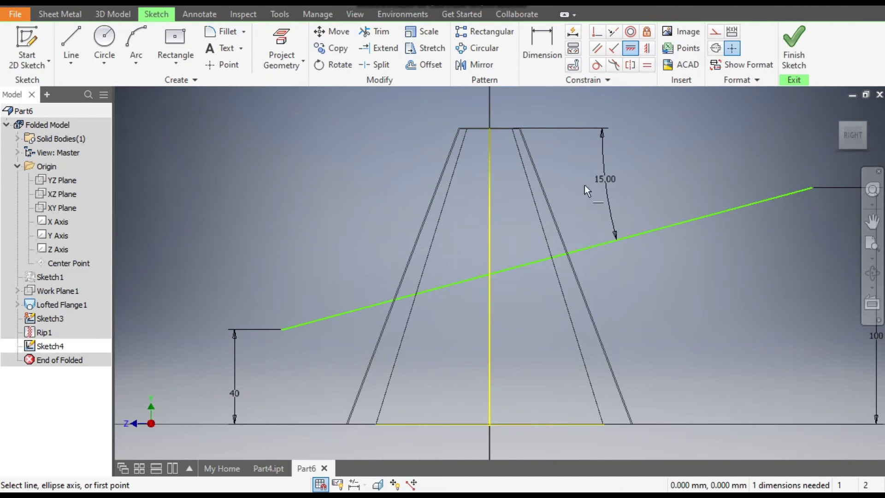
pyautogui.click(548, 260)
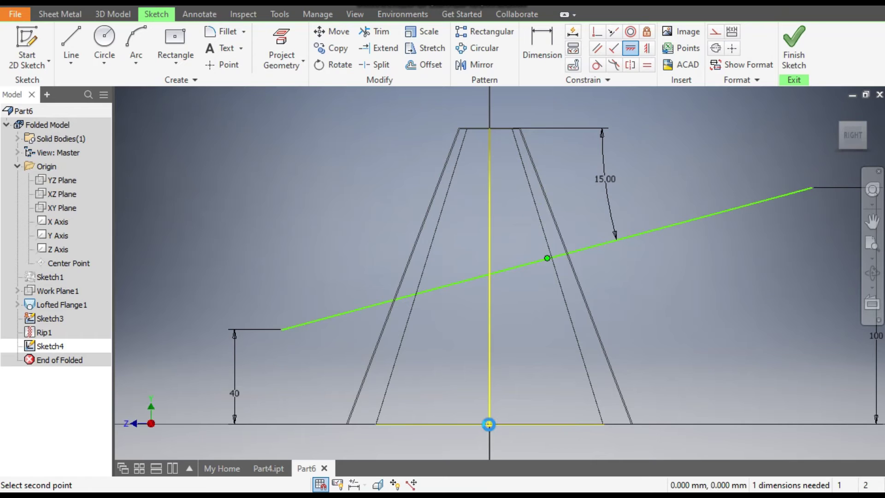
pyautogui.click(489, 425)
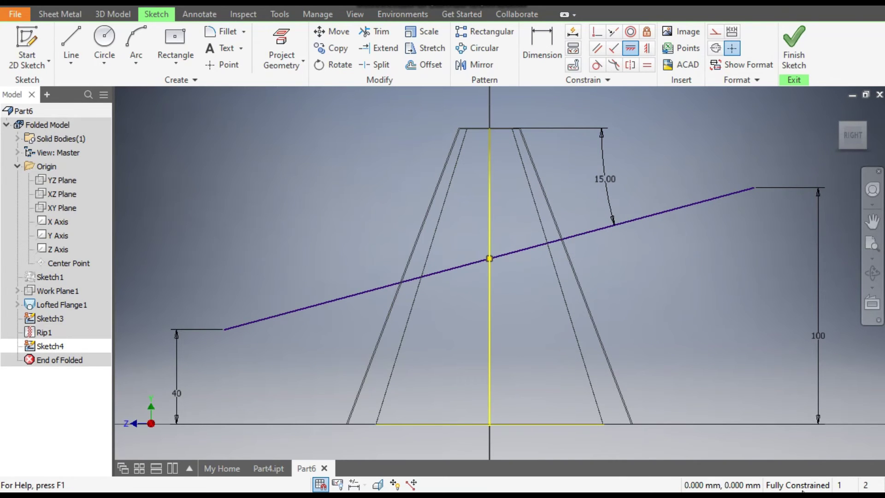
pyautogui.click(782, 67)
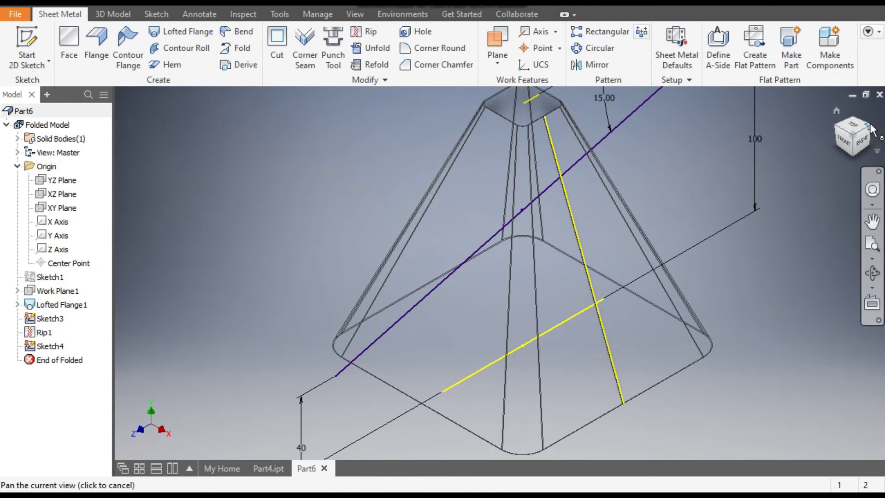
# - Create Work Plane2 at the cutting line's right end and start Sketch5 on it
pyautogui.click(872, 131)
pyautogui.scroll(-3, 565, 292)
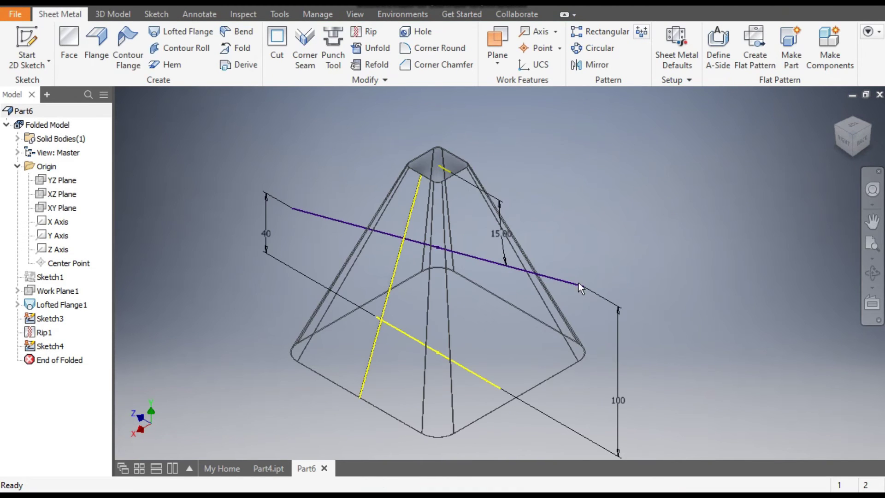
pyautogui.scroll(-2, 657, 248)
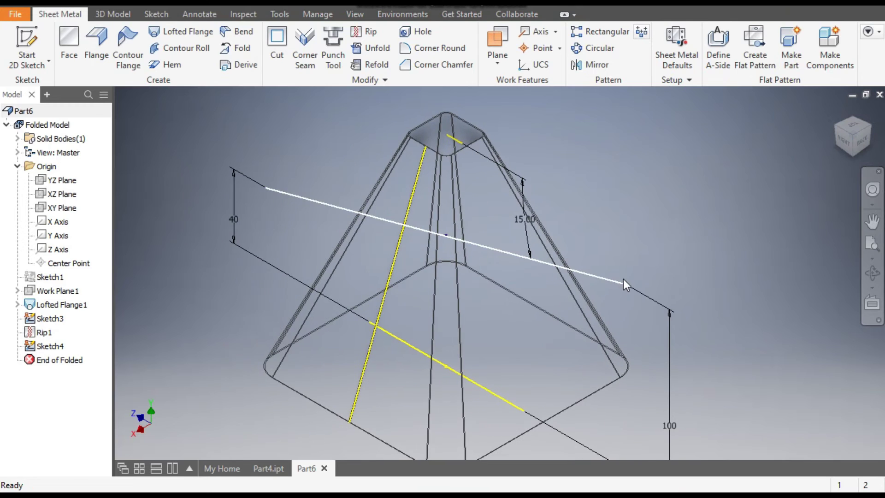
pyautogui.click(497, 39)
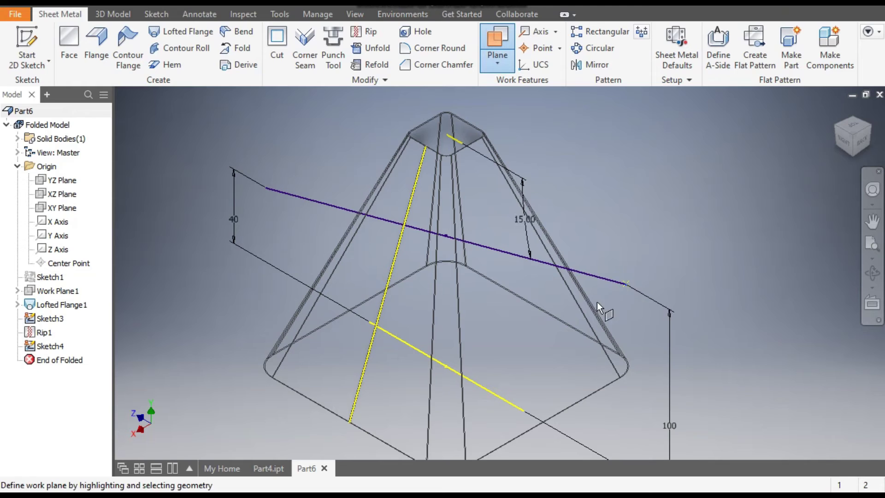
pyautogui.click(591, 275)
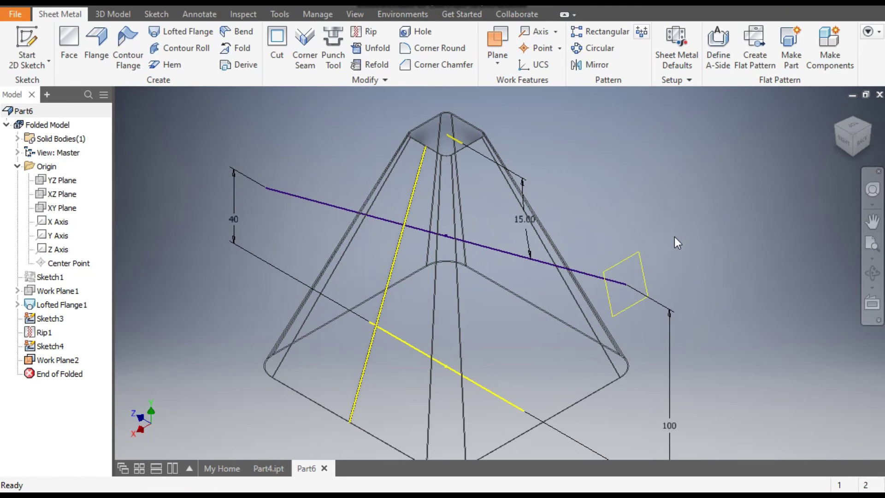
pyautogui.click(634, 258)
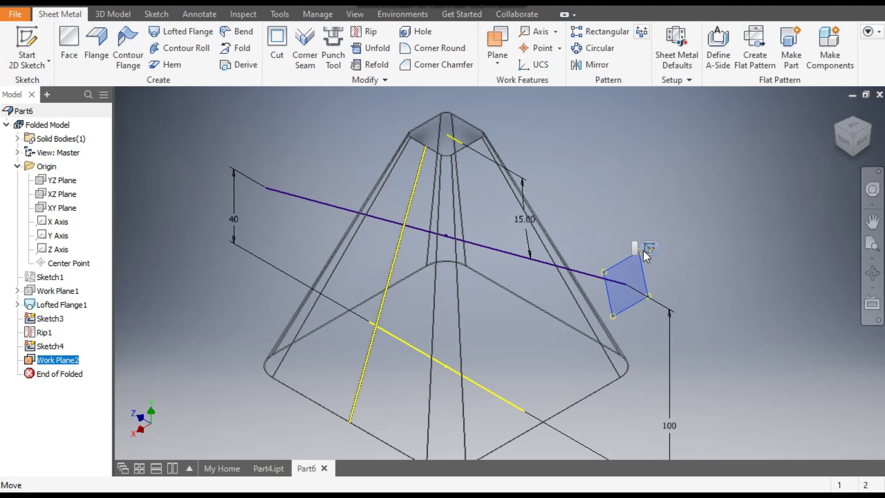
pyautogui.click(649, 248)
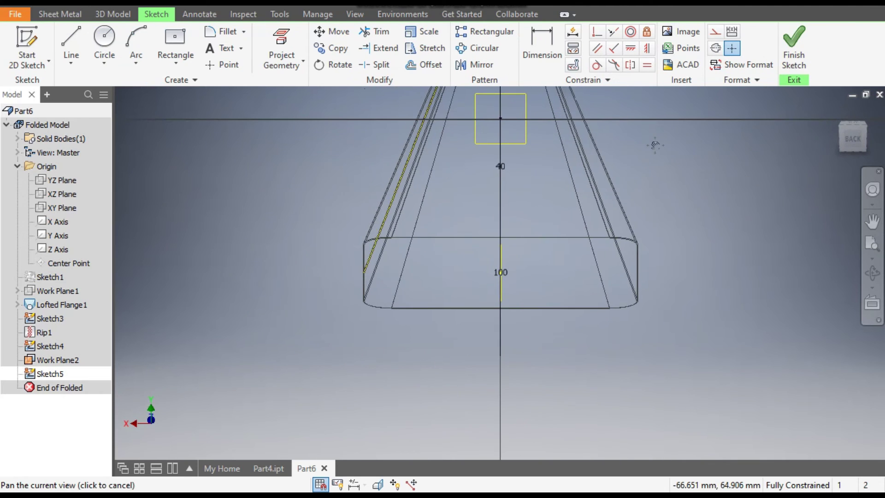
# - Project the line's end point, draw a 20 mm circle centred on it, and finish Sketch5
pyautogui.click(106, 43)
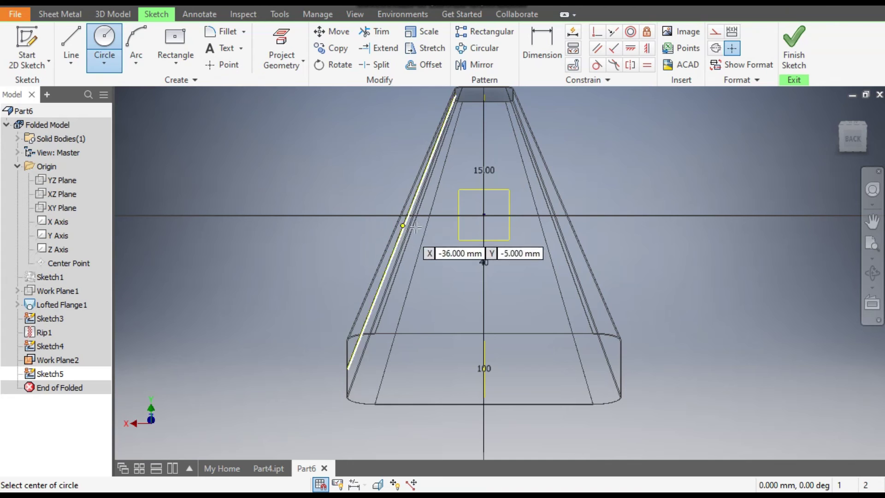
pyautogui.click(283, 40)
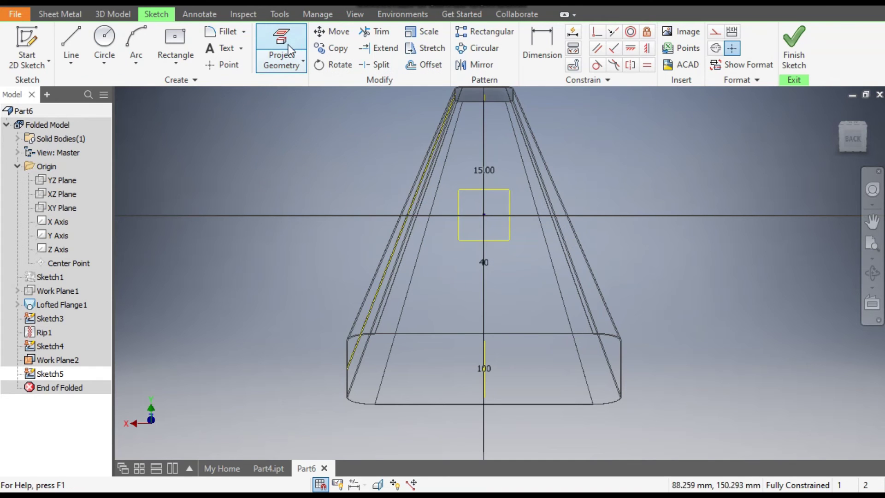
pyautogui.click(840, 129)
pyautogui.scroll(5, 599, 276)
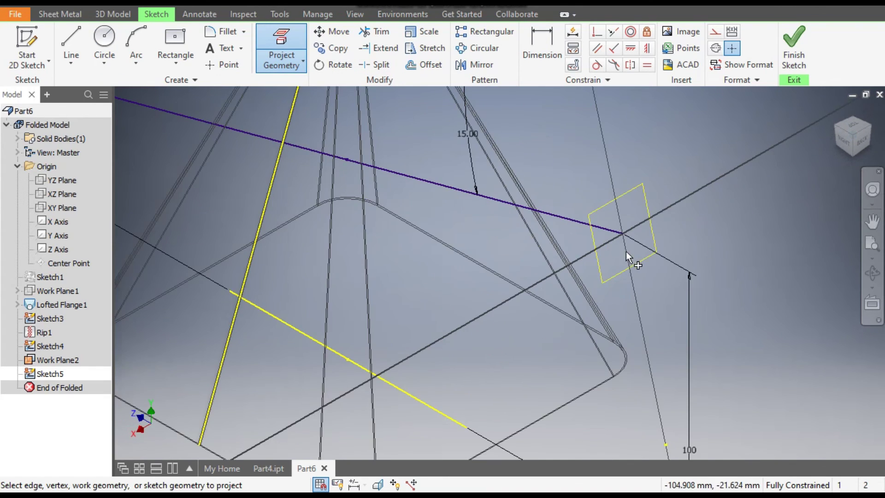
pyautogui.click(623, 234)
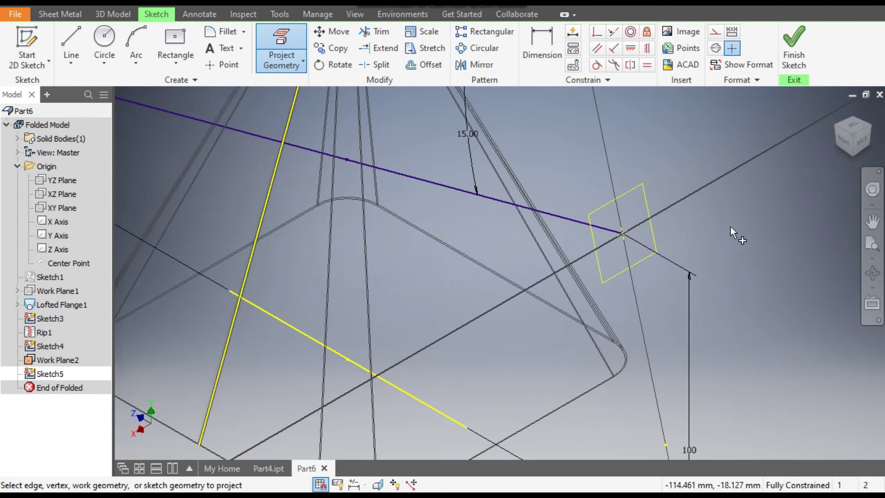
pyautogui.click(106, 41)
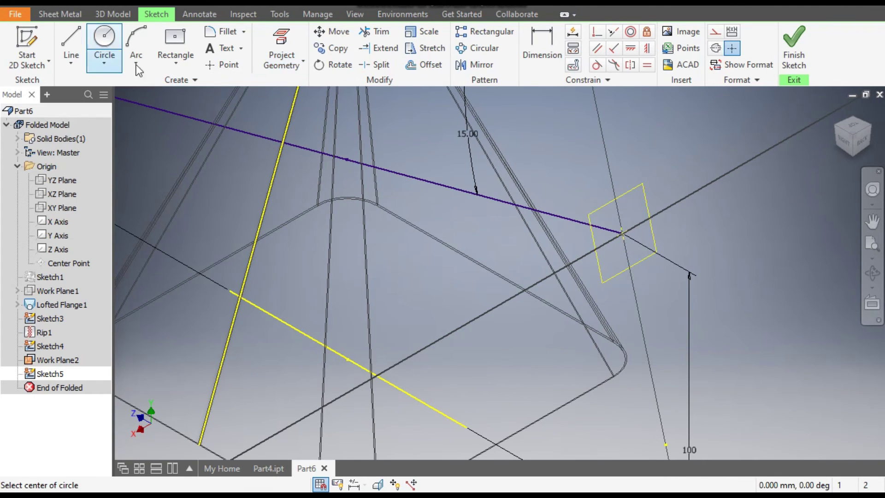
pyautogui.click(622, 232)
pyautogui.write('20')
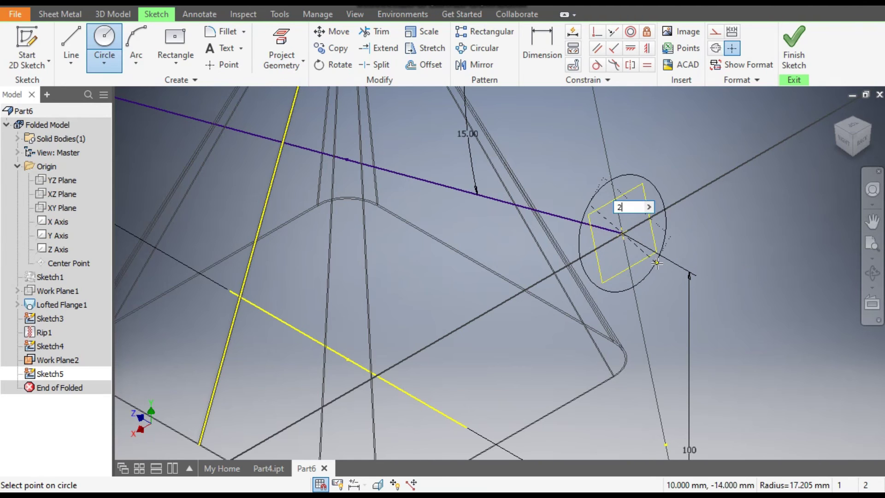
pyautogui.press('Return')
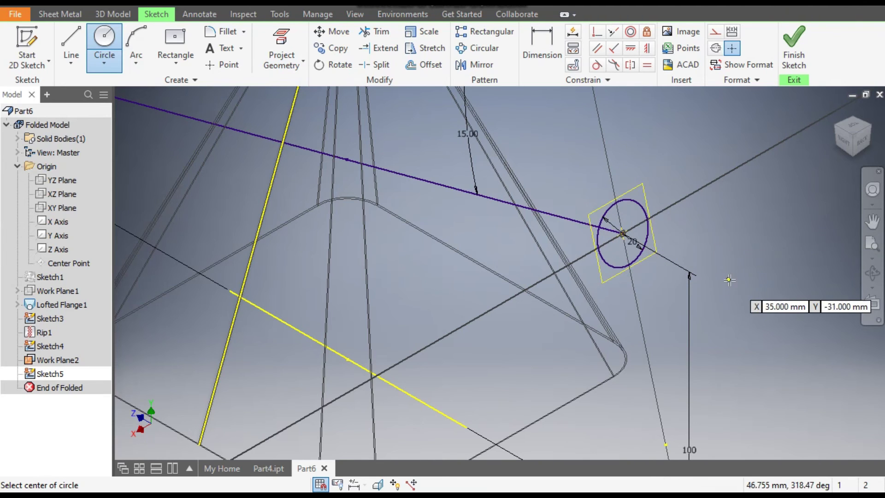
pyautogui.scroll(-3, 730, 281)
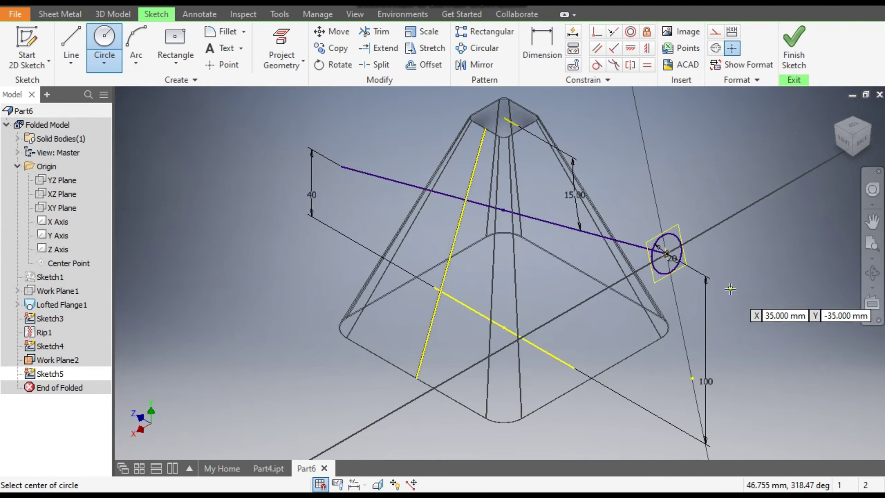
pyautogui.click(797, 39)
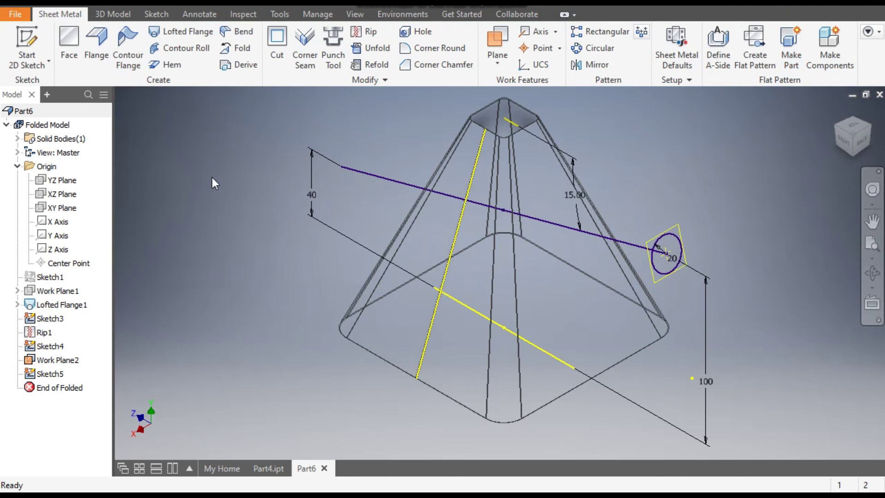
# - Change the visual style from Wireframe back to Shaded with Edges
pyautogui.click(358, 14)
pyautogui.click(159, 70)
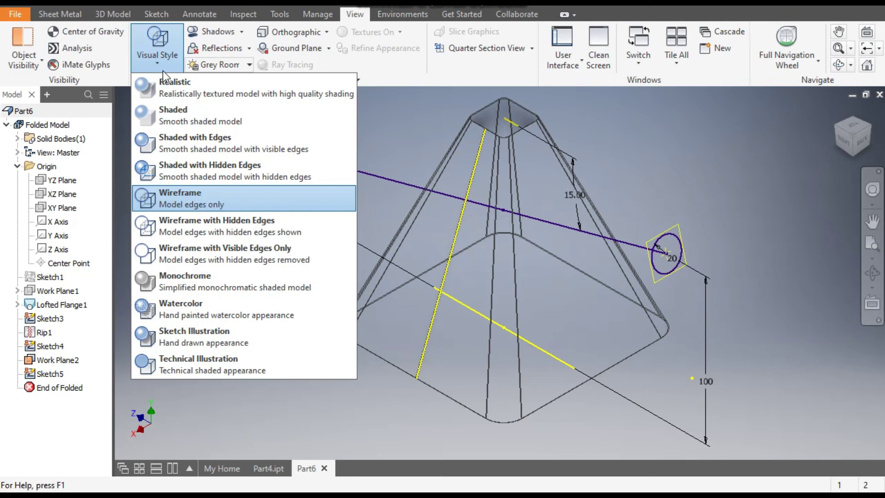
pyautogui.click(204, 148)
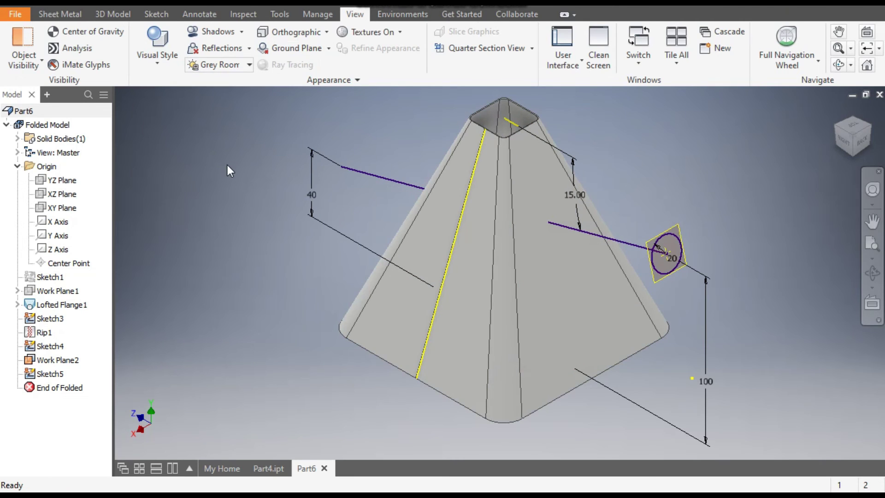
pyautogui.click(117, 18)
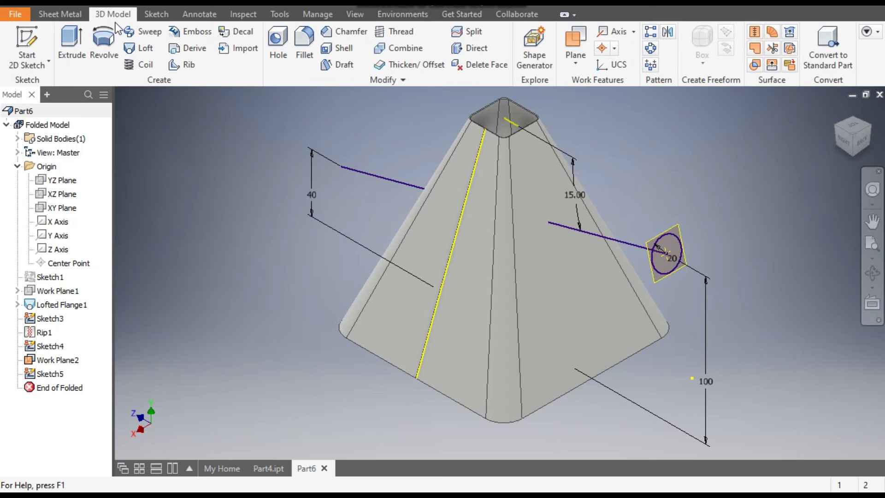
# - Extrude the 20 mm circle as a Cut, flipped and dragged 246.750 mm through the pyramid
pyautogui.click(67, 49)
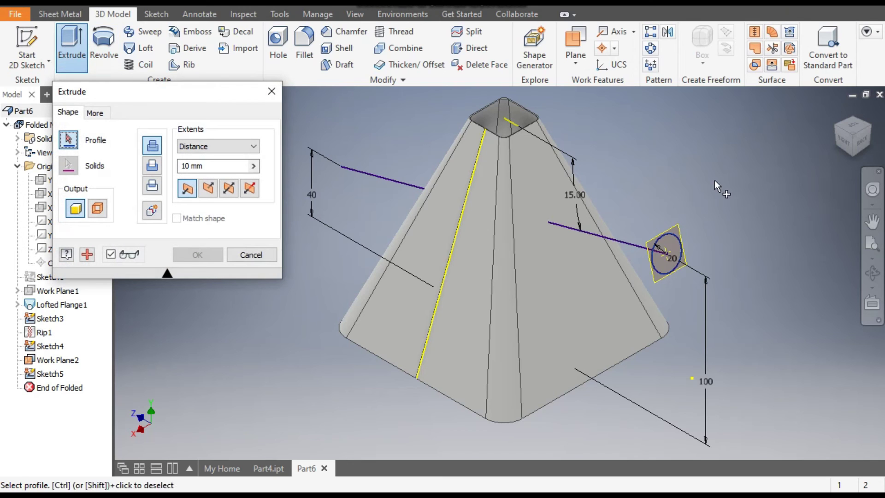
pyautogui.click(670, 259)
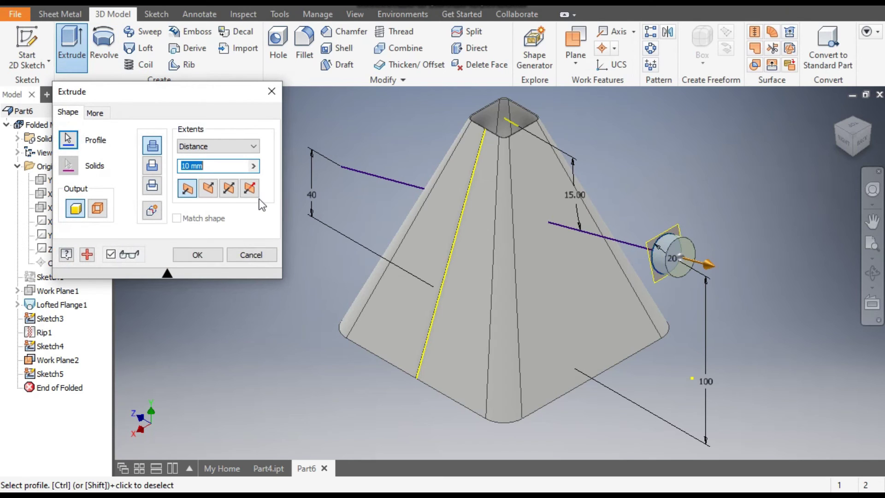
pyautogui.click(208, 187)
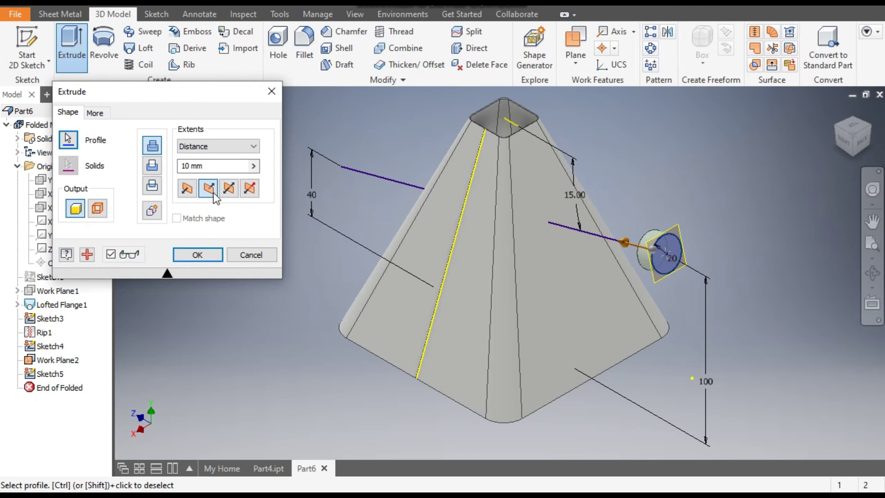
pyautogui.moveTo(626, 243); pyautogui.dragTo(291, 219)
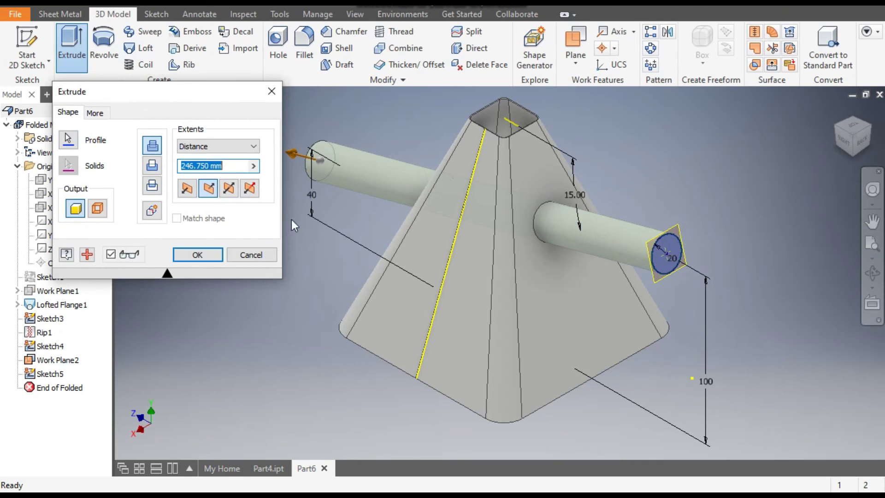
pyautogui.click(153, 167)
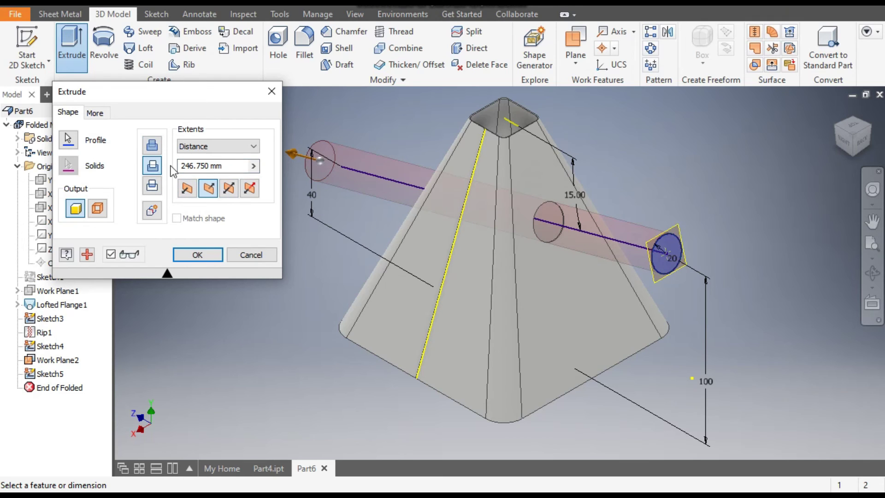
# - Check the cut preview from several angles and confirm the extrusion
pyautogui.click(834, 128)
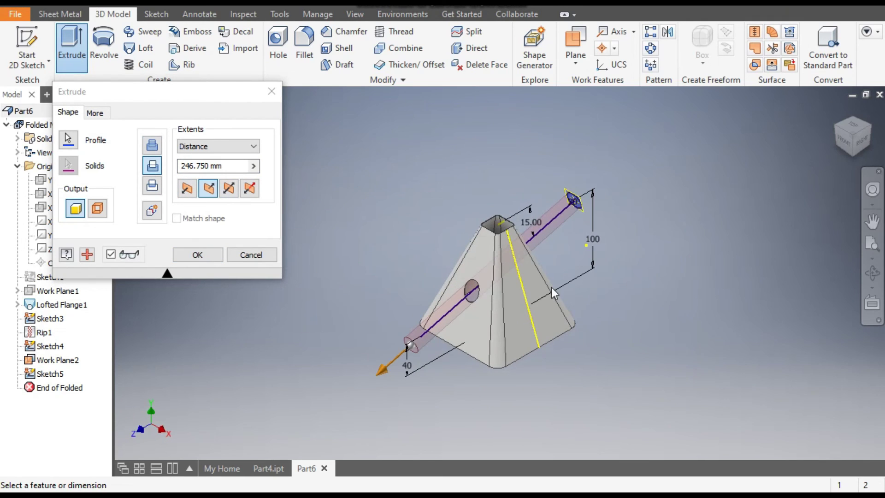
pyautogui.scroll(2, 468, 290)
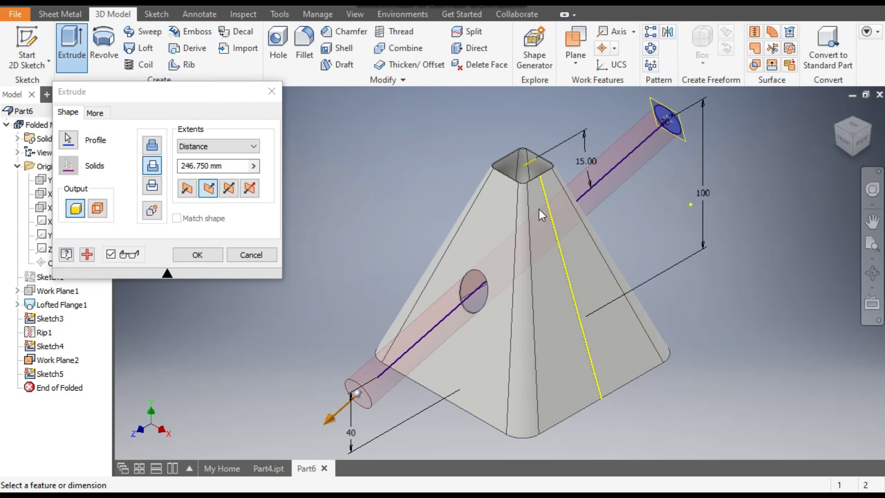
pyautogui.scroll(-2, 539, 209)
pyautogui.keyDown('shift'); pyautogui.moveTo(538, 209); pyautogui.dragTo(525, 280, button='middle'); pyautogui.keyUp('shift')
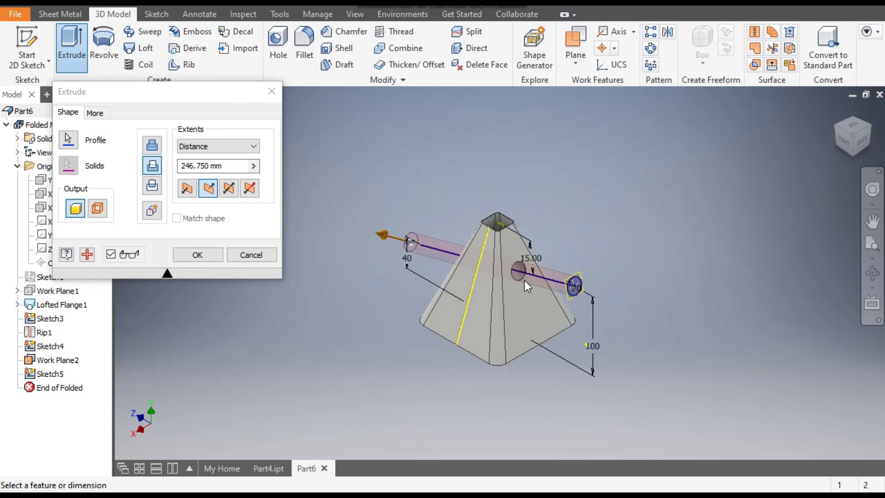
pyautogui.scroll(2, 521, 272)
pyautogui.keyDown('shift'); pyautogui.moveTo(529, 245); pyautogui.dragTo(472, 303, button='middle'); pyautogui.keyUp('shift')
pyautogui.scroll(3, 472, 303)
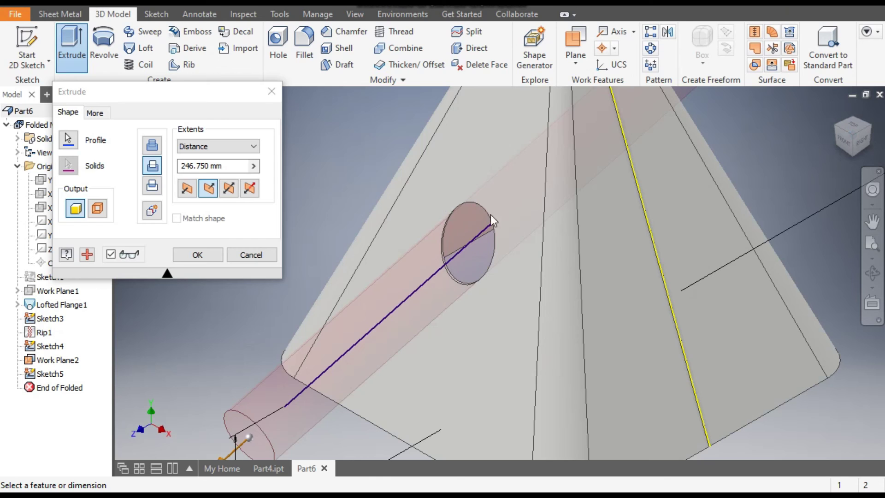
pyautogui.scroll(-3, 461, 270)
pyautogui.click(203, 253)
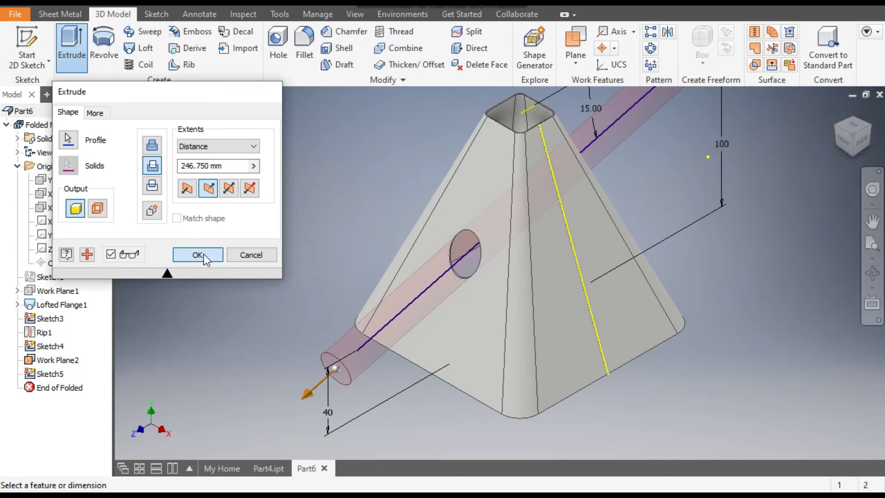
pyautogui.scroll(-3, 586, 283)
pyautogui.moveTo(594, 281); pyautogui.dragTo(563, 291, button='middle')
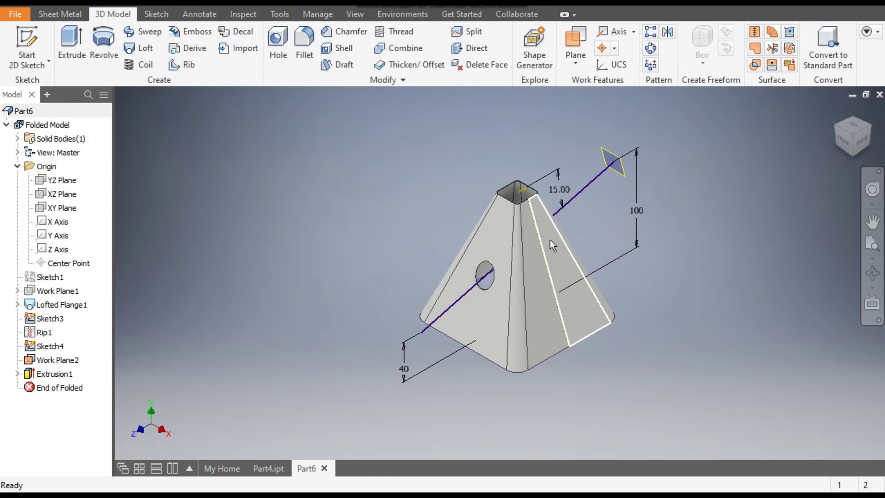
# - Turn off the visibility of Work Plane2
pyautogui.click(18, 375)
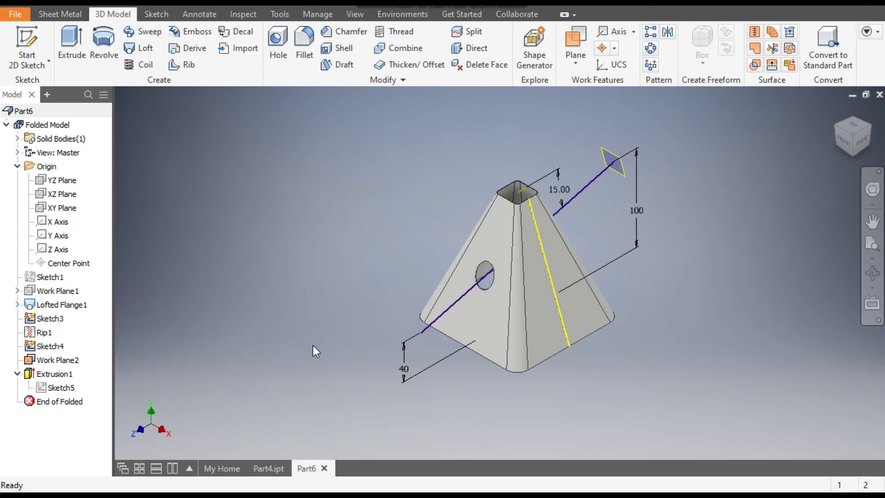
pyautogui.click(62, 362)
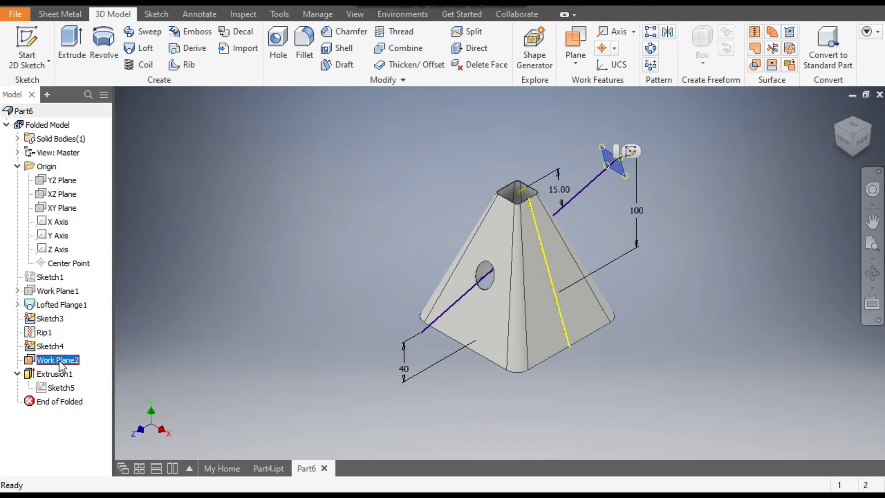
pyautogui.rightClick(57, 364)
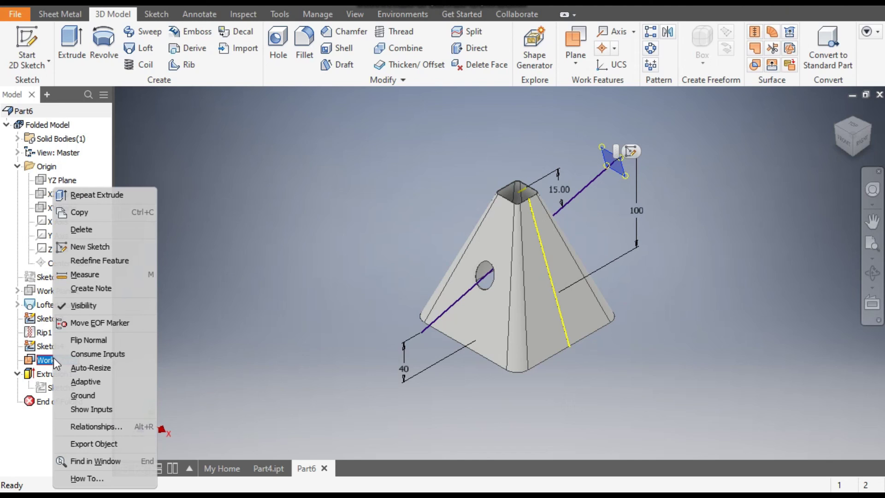
pyautogui.click(80, 306)
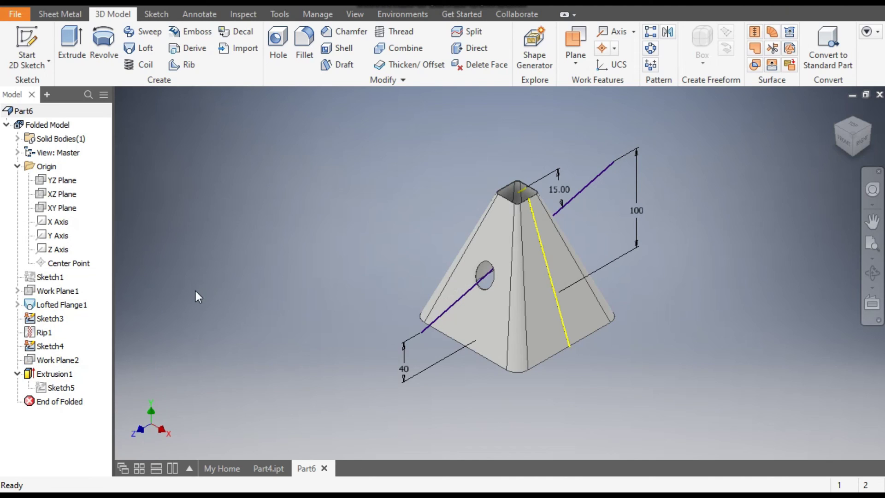
# - Hide Sketch3's rip line and Sketch4's cutting line and dimensions
pyautogui.click(49, 319)
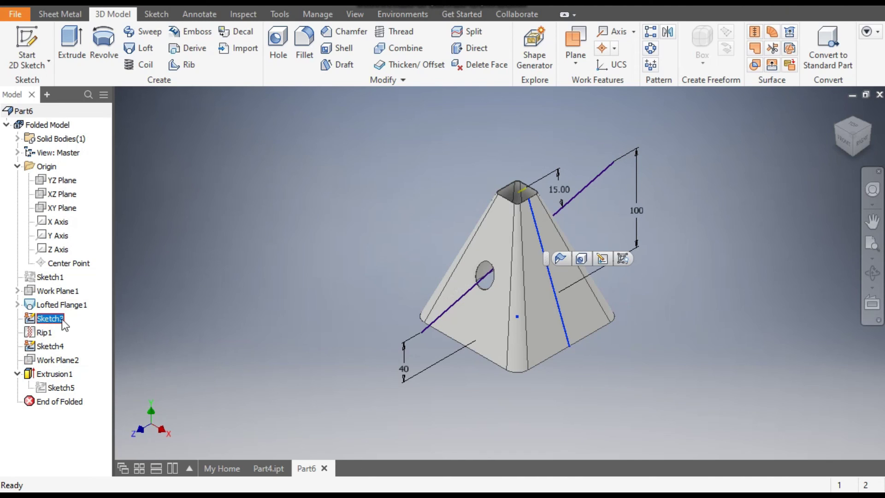
pyautogui.click(623, 259)
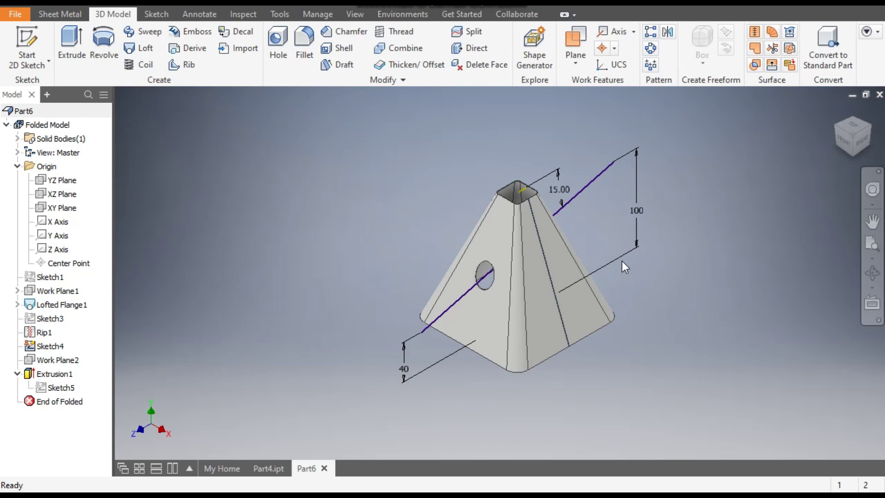
pyautogui.click(18, 304)
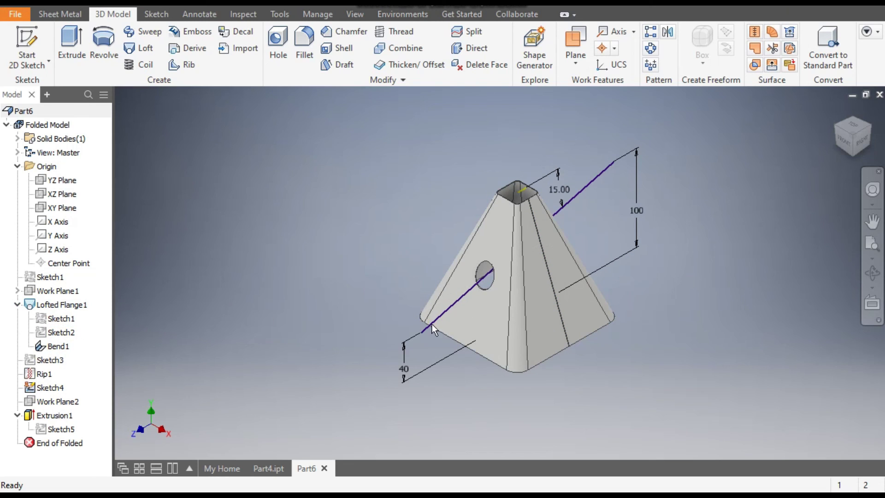
pyautogui.click(47, 389)
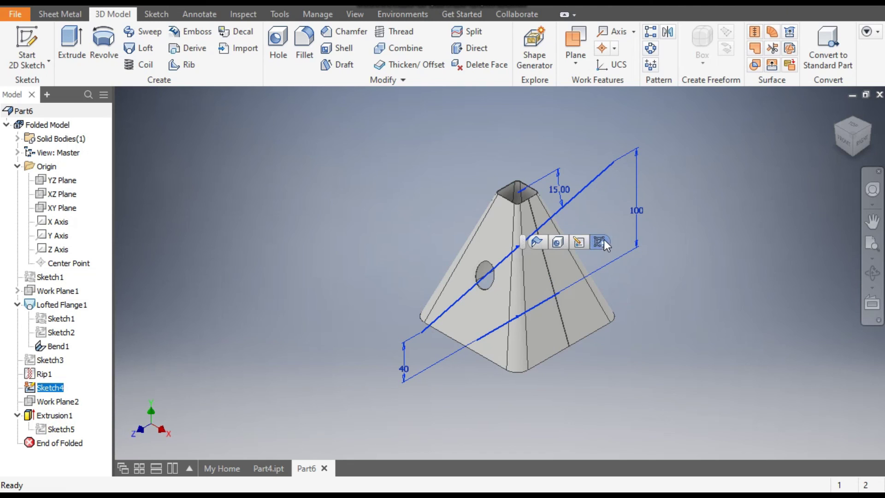
pyautogui.click(599, 242)
pyautogui.scroll(-3, 502, 257)
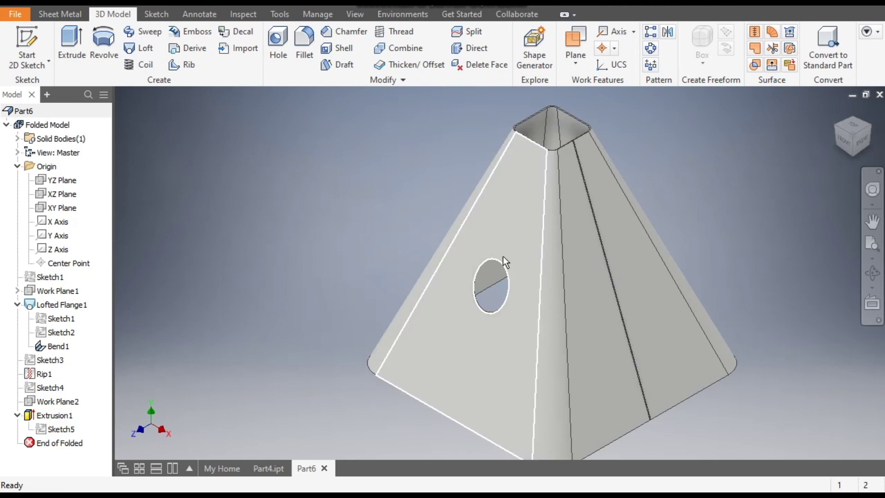
# - Apply the Yellow appearance to the hopper from the Quick Access appearance list
pyautogui.click(349, 6)
pyautogui.scroll(-10, 367, 203)
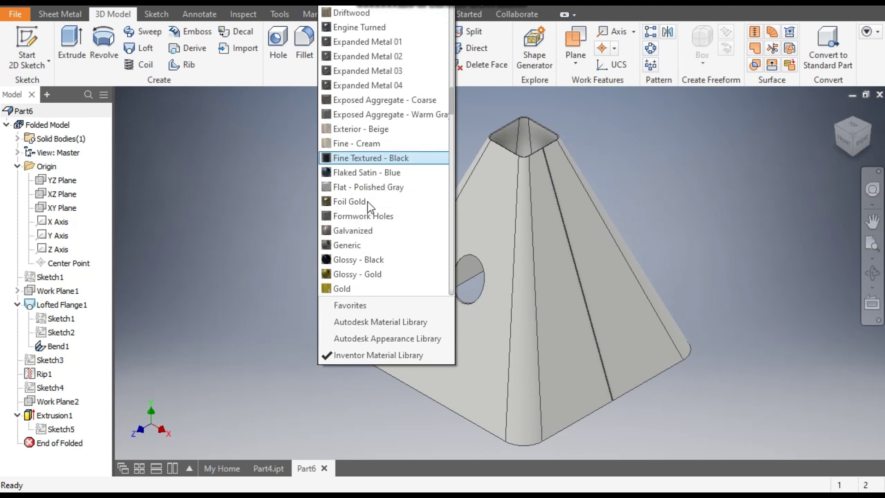
pyautogui.scroll(-20, 367, 201)
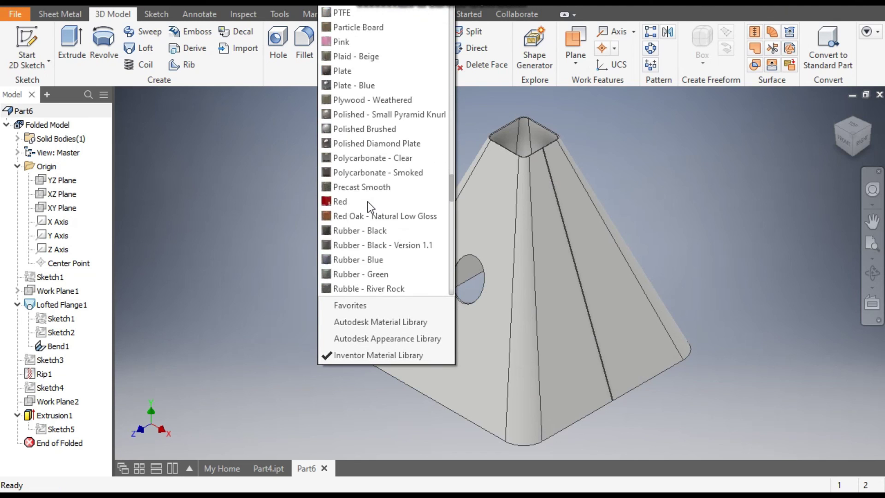
pyautogui.scroll(-5, 367, 201)
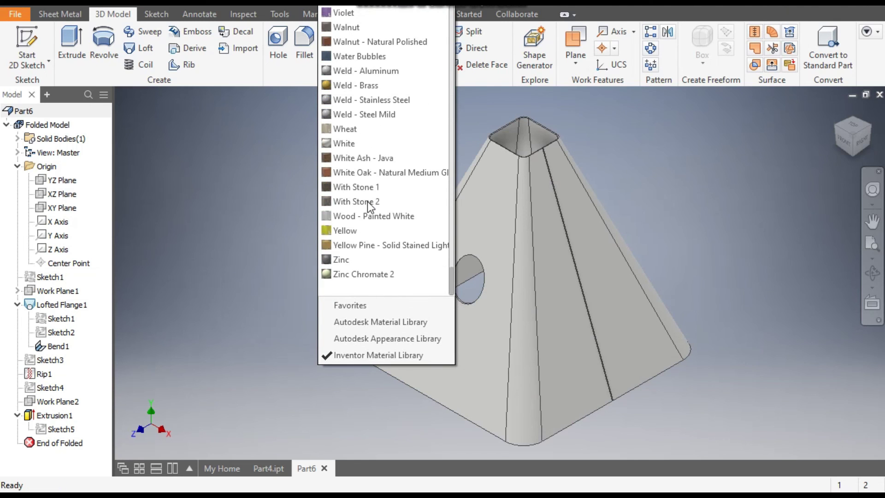
pyautogui.click(353, 228)
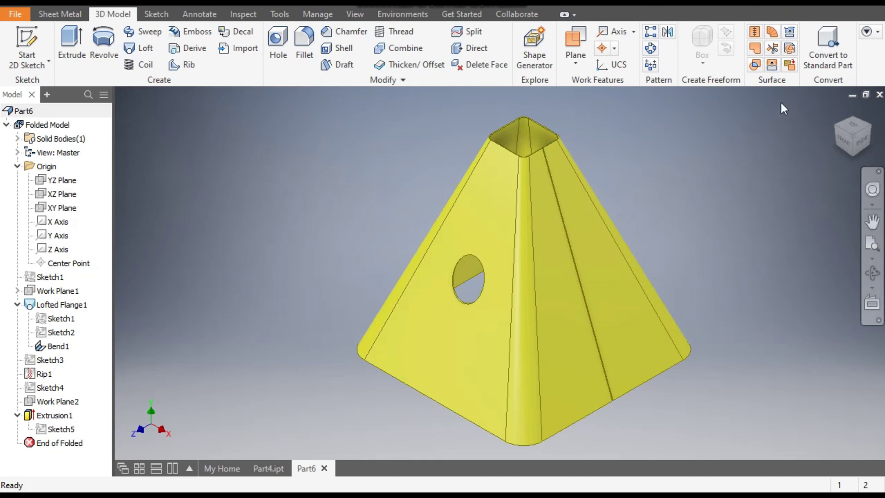
pyautogui.click(63, 14)
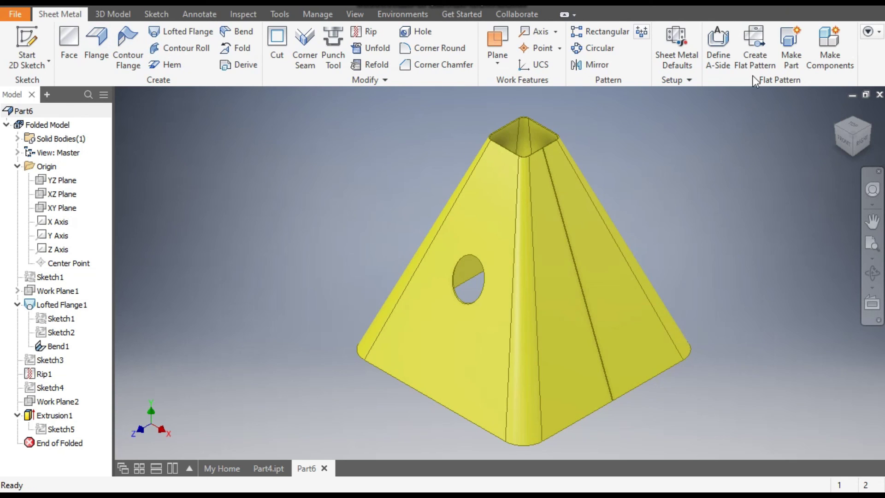
# - Create the flat pattern, view the two-hole blank, then go back to the folded part
pyautogui.click(755, 46)
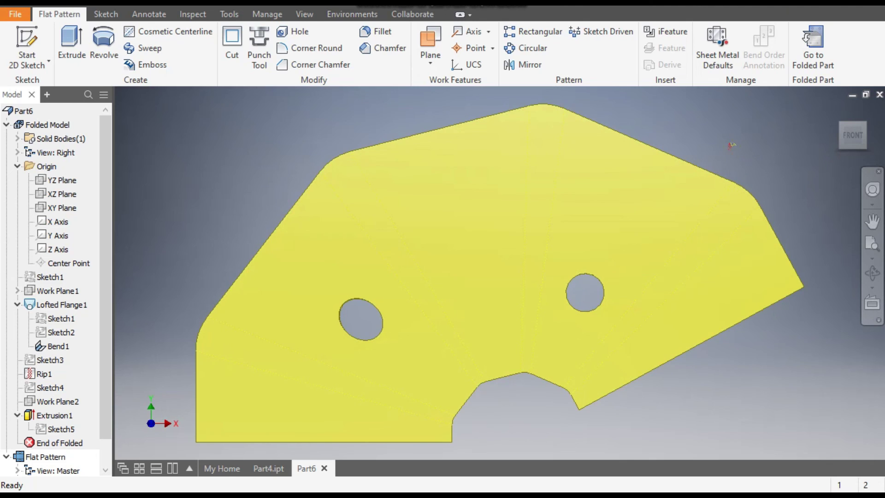
pyautogui.moveTo(731, 146); pyautogui.dragTo(724, 138, button='middle')
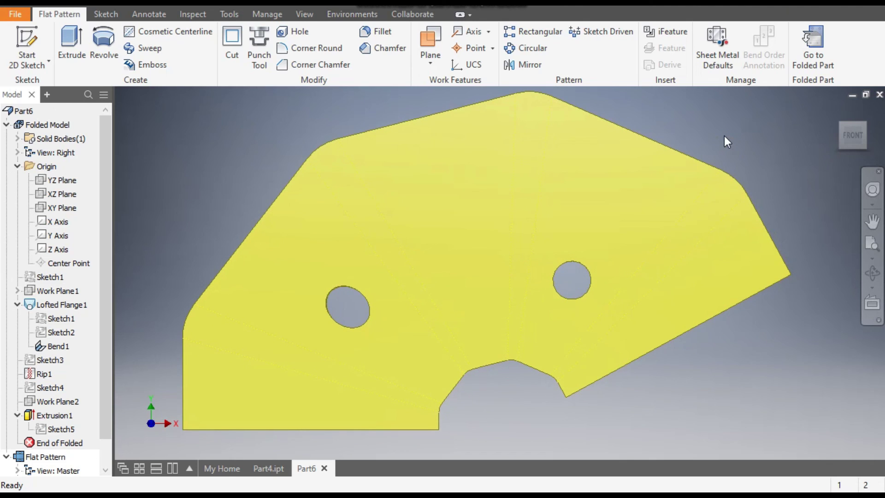
pyautogui.click(816, 42)
pyautogui.moveTo(717, 267); pyautogui.dragTo(671, 266, button='middle')
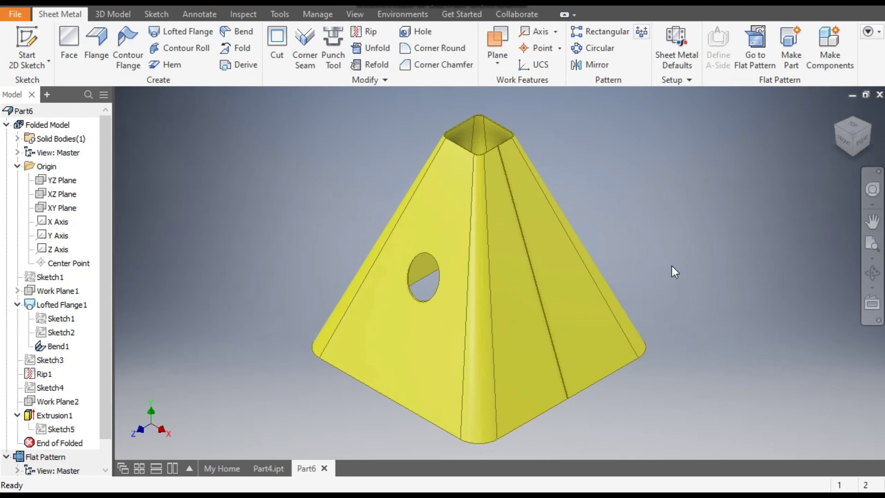